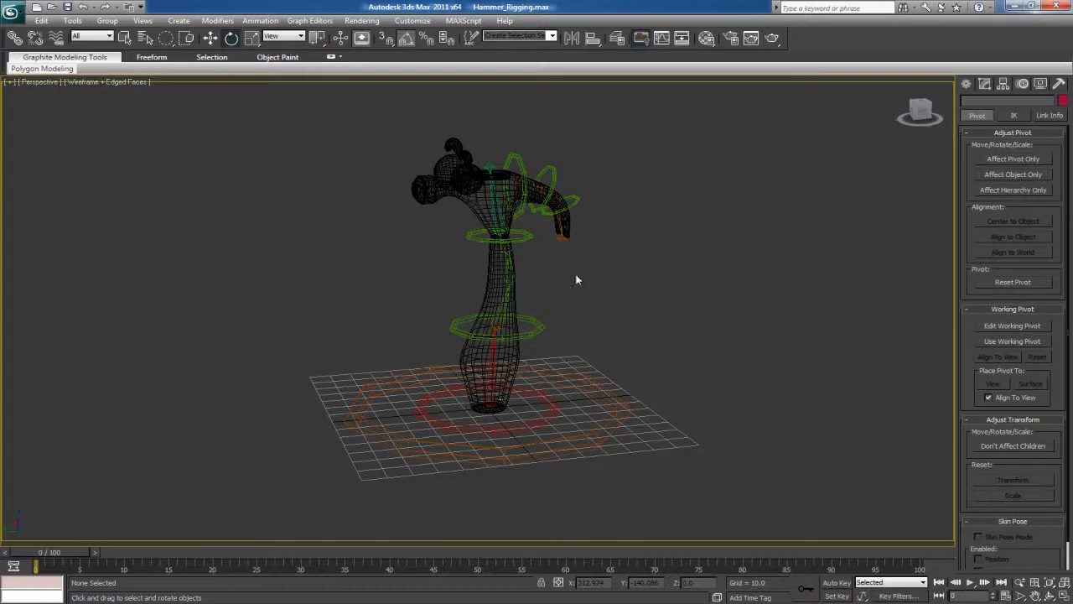
Apply an HI IK solver from the Bn_Root_01 bone to the Bn_Spine_End joint at the base of the hammer head
{"action": "left_click", "coordinate": [516, 356]}
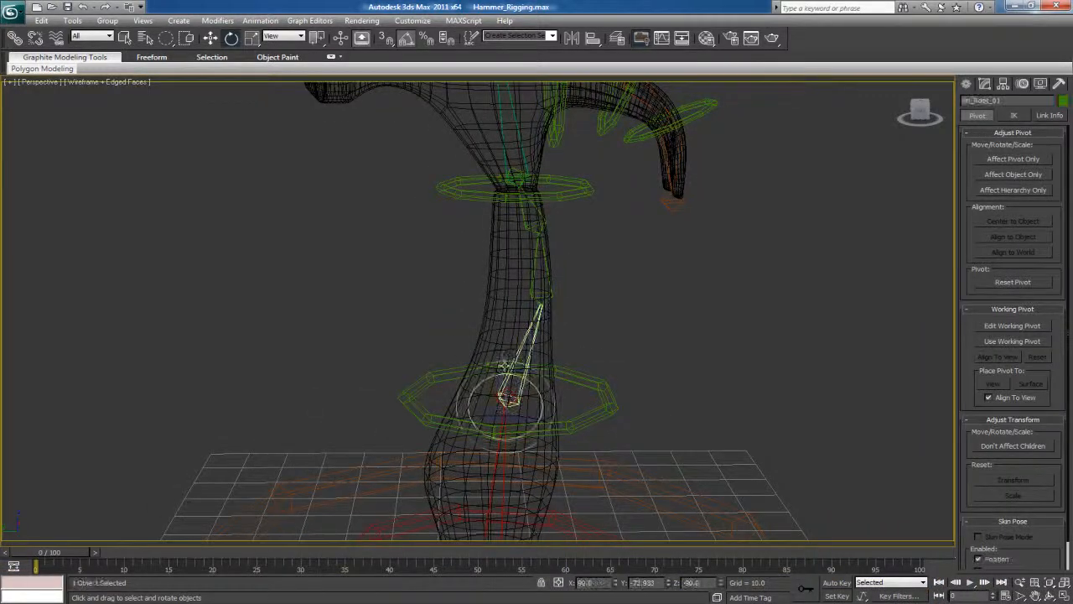
{"action": "left_click", "coordinate": [257, 21]}
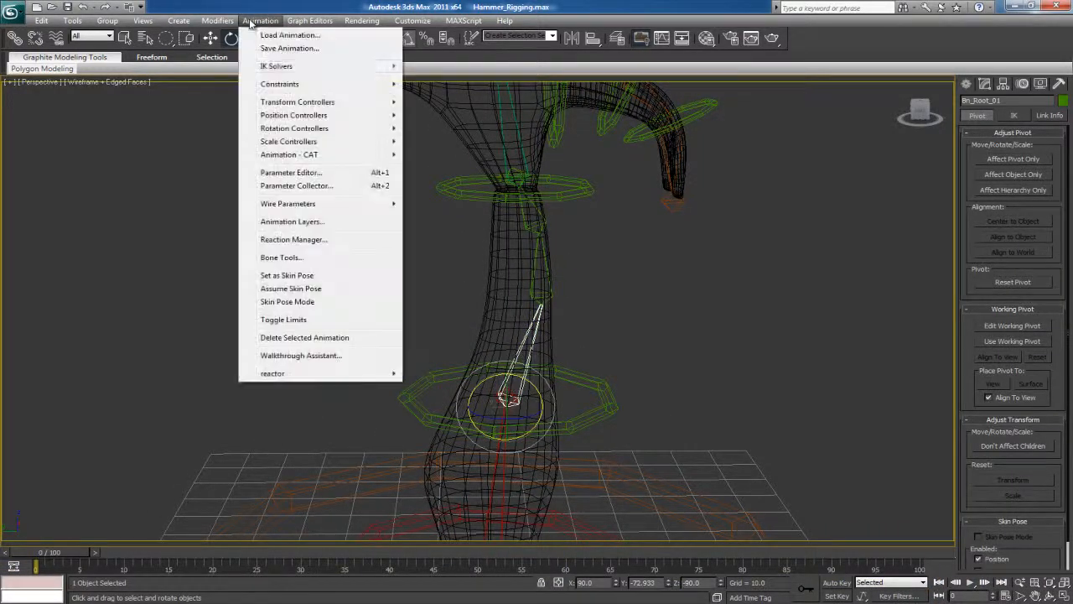
{"action": "mouse_move", "coordinate": [277, 67]}
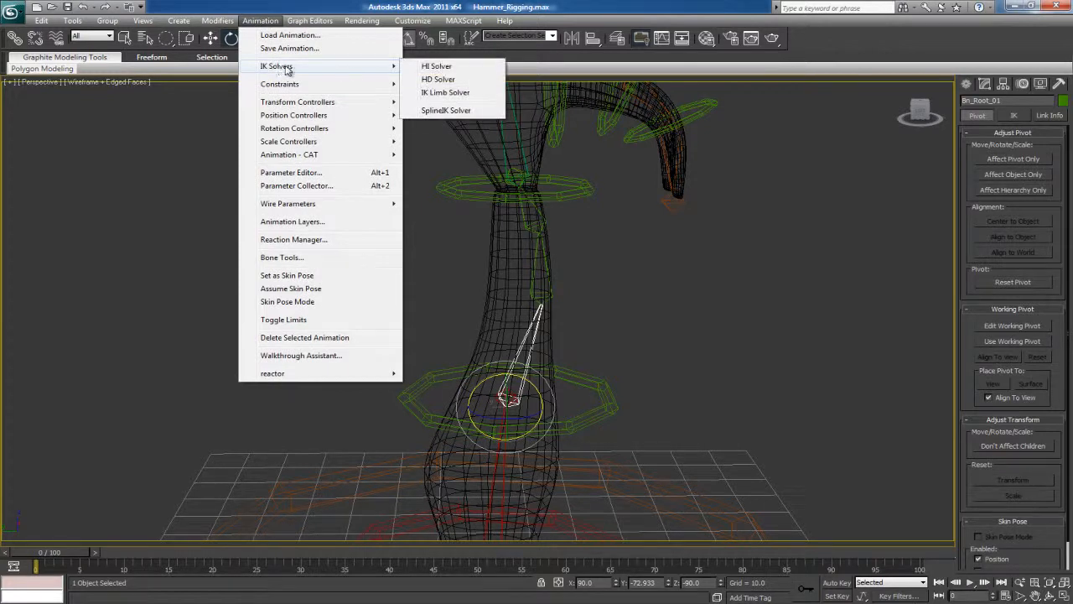
{"action": "left_click", "coordinate": [437, 67]}
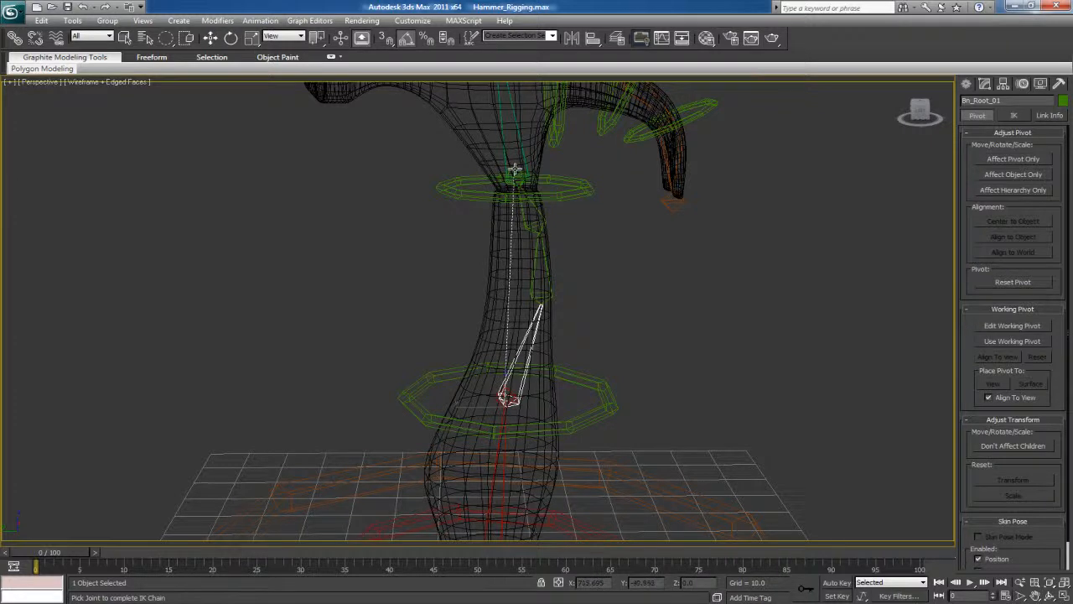
{"action": "left_click", "coordinate": [514, 169]}
Test the spine IK chain by moving its goal a short way, and undo the movement
{"action": "mouse_move", "coordinate": [520, 183]}
{"action": "left_mouse_down"}
{"action": "mouse_move", "coordinate": [515, 220]}
{"action": "mouse_move", "coordinate": [498, 179]}
{"action": "mouse_move", "coordinate": [570, 293]}
{"action": "mouse_move", "coordinate": [450, 283]}
{"action": "mouse_move", "coordinate": [455, 212]}
{"action": "mouse_move", "coordinate": [352, 247]}
{"action": "mouse_move", "coordinate": [405, 336]}
{"action": "mouse_move", "coordinate": [573, 199]}
{"action": "mouse_move", "coordinate": [508, 285]}
{"action": "mouse_move", "coordinate": [507, 241]}
{"action": "mouse_move", "coordinate": [478, 164]}
{"action": "mouse_move", "coordinate": [578, 240]}
{"action": "mouse_move", "coordinate": [546, 282]}
{"action": "mouse_move", "coordinate": [508, 167]}
{"action": "mouse_move", "coordinate": [503, 177]}
{"action": "mouse_move", "coordinate": [514, 184]}
{"action": "left_mouse_up"}
{"action": "key", "text": "ctrl+z"}
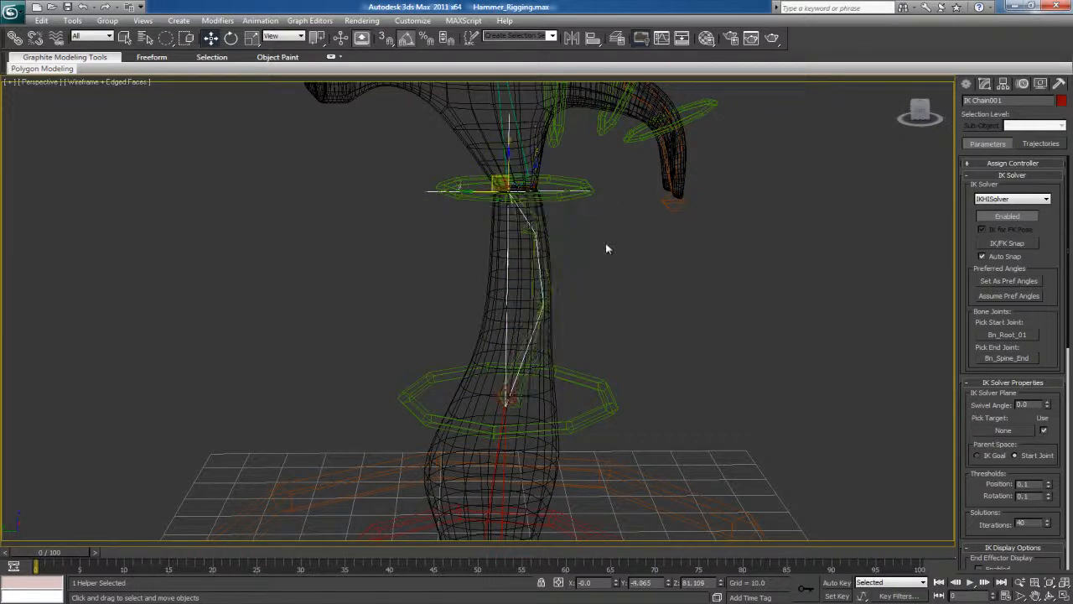
{"action": "scroll", "coordinate": [591, 268], "scroll_direction": "up", "scroll_amount": 3}
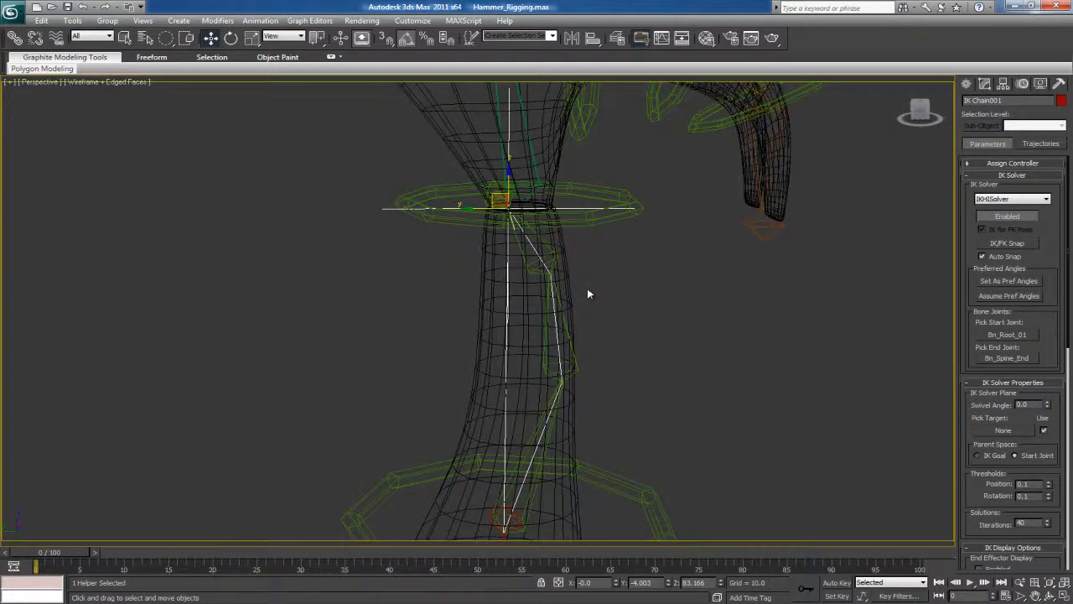
{"action": "key", "text": "ctrl+z"}
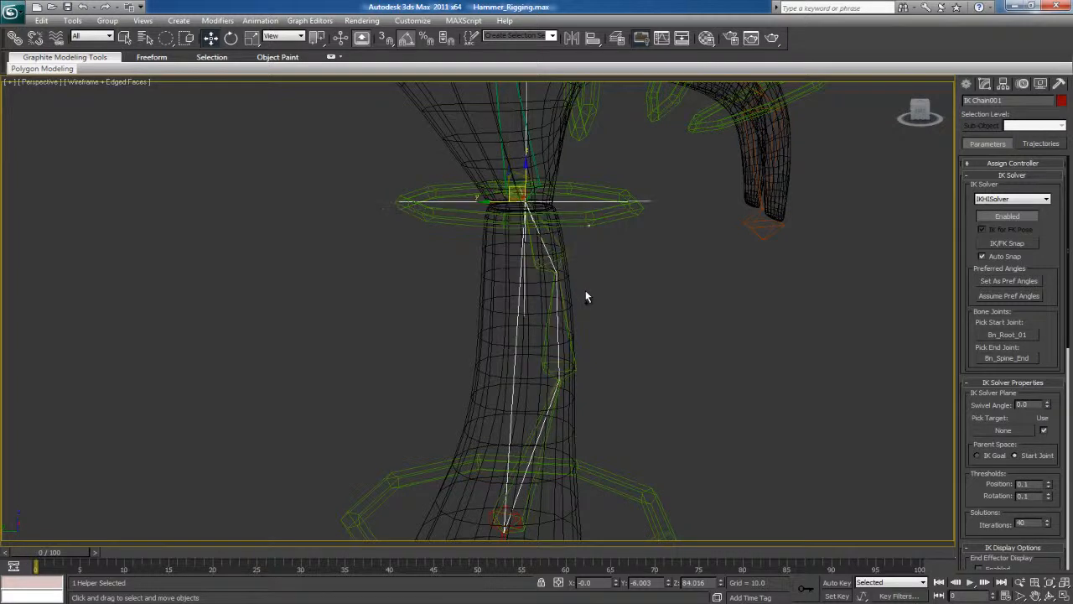
Reduce the spine IK chain's goal display size until the cross is about as wide as the hammer's neck
{"action": "left_click", "coordinate": [607, 268]}
{"action": "middle_click_drag", "start_coordinate": [609, 280], "coordinate": [568, 282], "text": "alt"}
{"action": "left_click", "coordinate": [590, 240]}
{"action": "scroll", "coordinate": [969, 416], "scroll_direction": "down", "scroll_amount": 5}
{"action": "scroll", "coordinate": [968, 351], "scroll_direction": "down", "scroll_amount": 2}
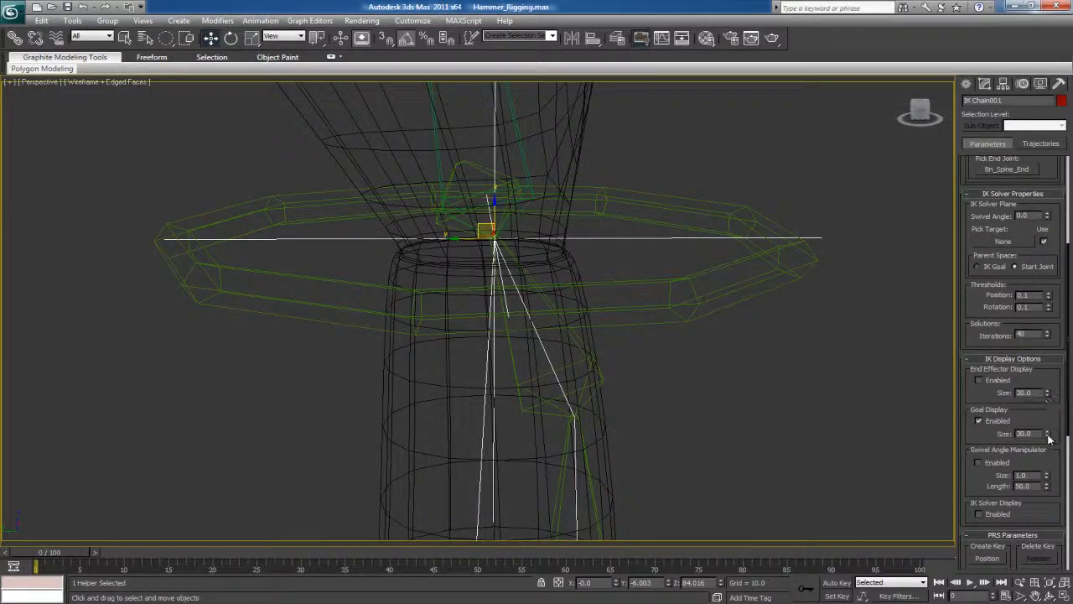
{"action": "left_click_drag", "start_coordinate": [1057, 560], "coordinate": [932, 520]}
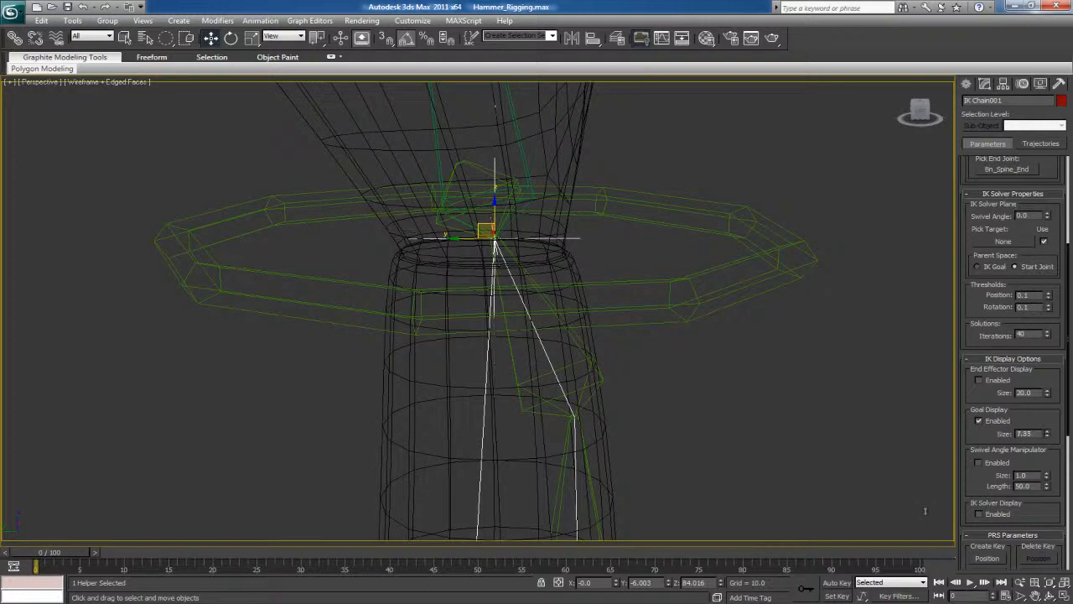
Link the spine IK chain's goal to the Ctrl_Head_01 ring as its parent
{"action": "middle_click_drag", "start_coordinate": [377, 224], "coordinate": [328, 260]}
{"action": "left_click", "coordinate": [16, 38]}
{"action": "left_click_drag", "start_coordinate": [501, 265], "coordinate": [687, 264]}
{"action": "left_click", "coordinate": [688, 264]}
Test the link by moving the Ctrl_Head_01 ring around the neck, and undo the movement
{"action": "scroll", "coordinate": [628, 296], "scroll_direction": "down", "scroll_amount": 5}
{"action": "key", "text": "w"}
{"action": "middle_click_drag", "start_coordinate": [418, 321], "coordinate": [457, 266]}
{"action": "left_click_drag", "start_coordinate": [482, 227], "coordinate": [504, 247]}
{"action": "middle_click_drag", "start_coordinate": [503, 171], "coordinate": [515, 249]}
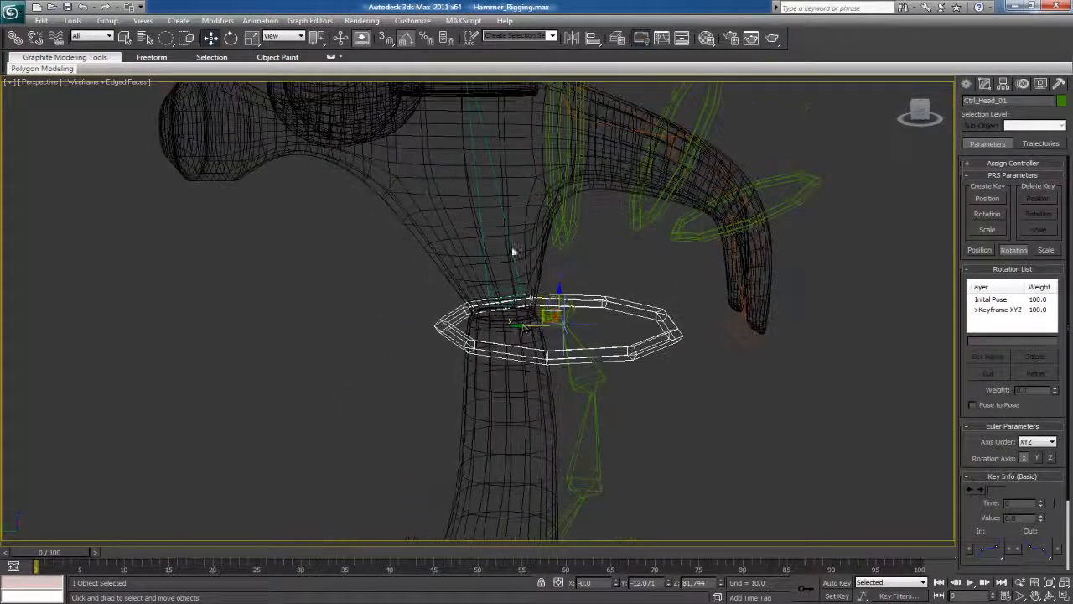
{"action": "key", "text": "ctrl+z"}
Position-constrain the Bn_Head_01 bone to the Ctrl_Head_01 ring with Keep Initial Offset enabled
{"action": "middle_click_drag", "start_coordinate": [538, 302], "coordinate": [533, 316]}
{"action": "scroll", "coordinate": [534, 316], "scroll_direction": "up", "scroll_amount": 3}
{"action": "left_click", "coordinate": [535, 305]}
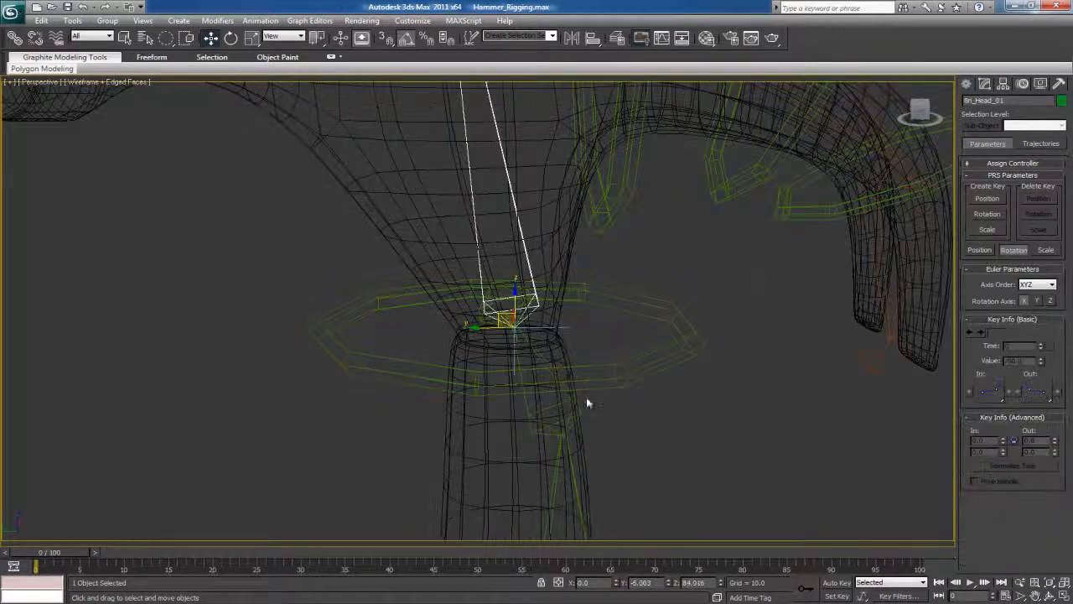
{"action": "middle_click_drag", "start_coordinate": [609, 290], "coordinate": [503, 297]}
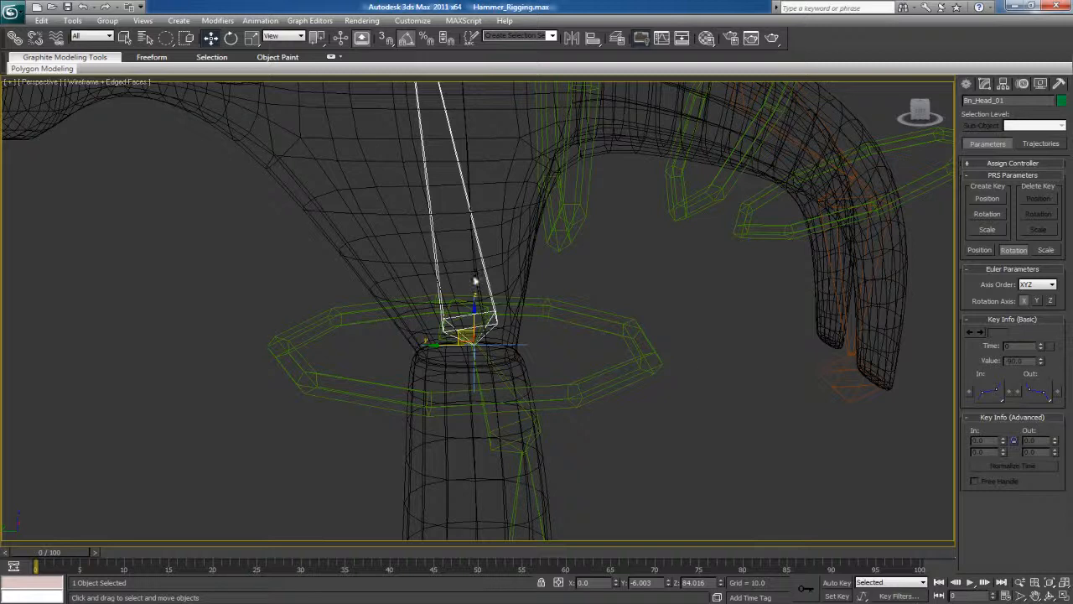
{"action": "left_click", "coordinate": [260, 20]}
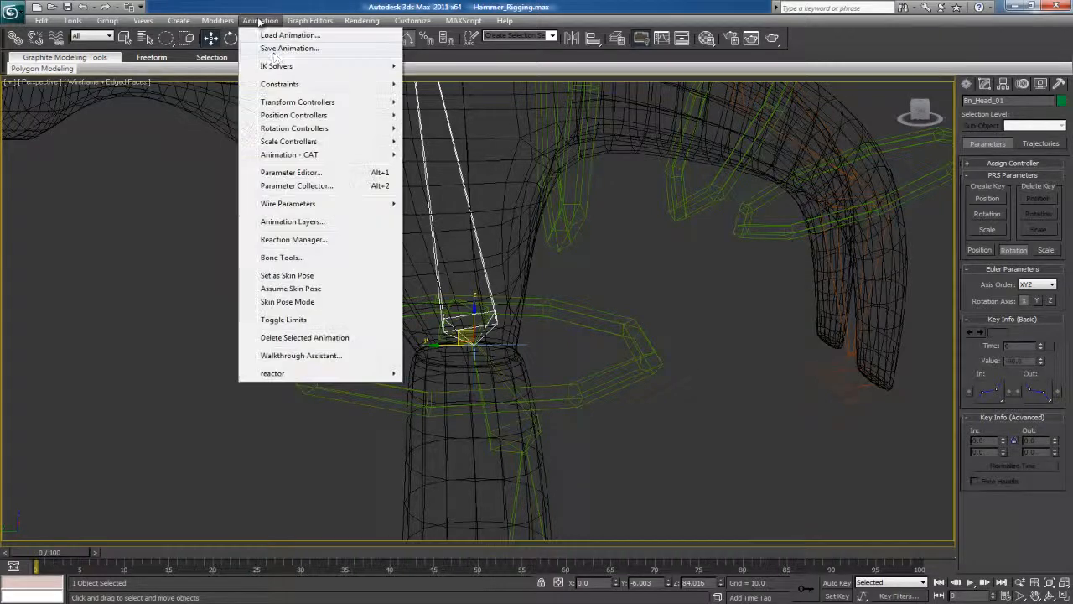
{"action": "mouse_move", "coordinate": [281, 84]}
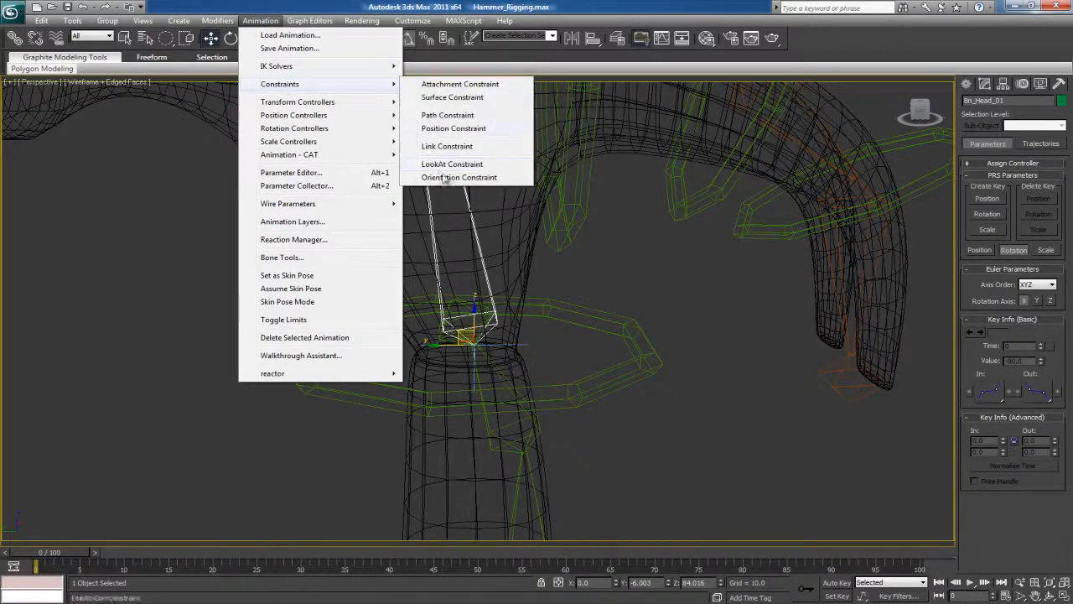
{"action": "left_click", "coordinate": [450, 130]}
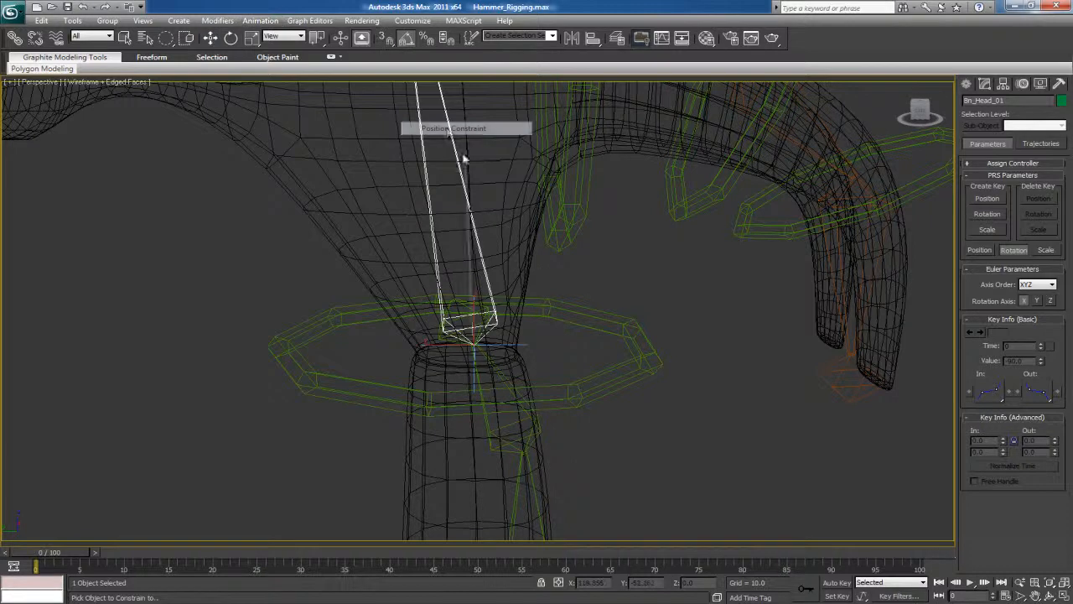
{"action": "left_click", "coordinate": [599, 320]}
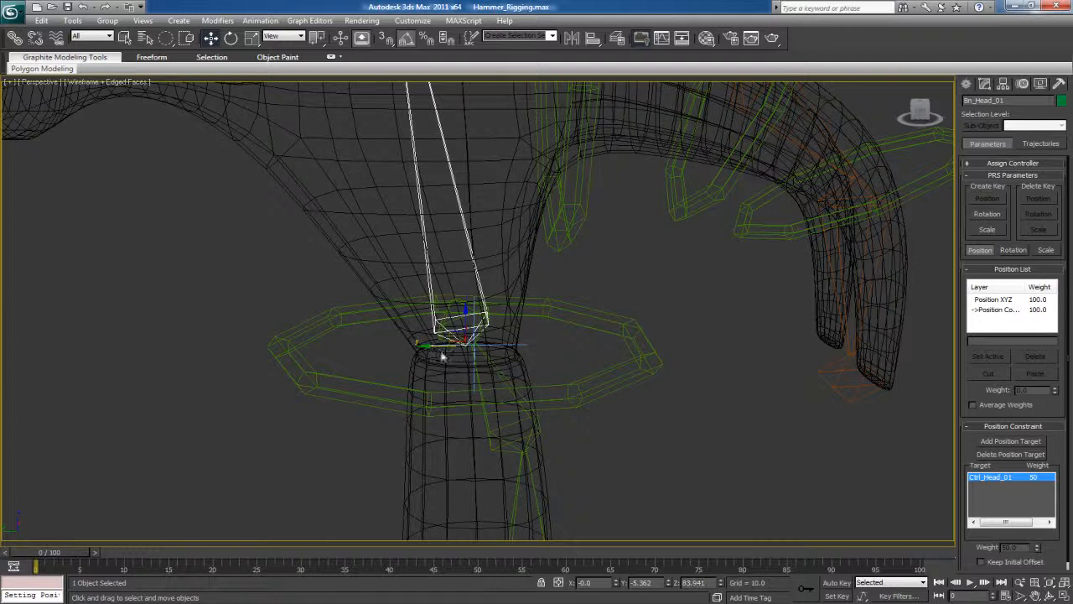
{"action": "scroll", "coordinate": [973, 537], "scroll_direction": "down", "scroll_amount": 1}
{"action": "left_click", "coordinate": [981, 554]}
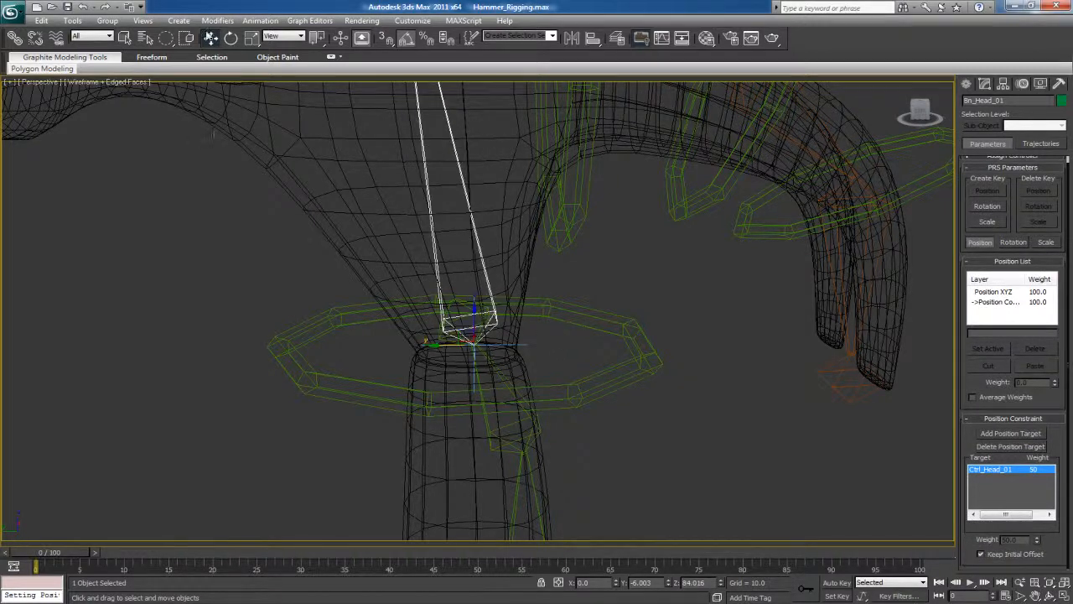
Orientation-constrain the Bn_Head_01 bone to the Ctrl_Head_01 ring with Keep Initial Offset enabled
{"action": "left_click", "coordinate": [260, 20]}
{"action": "mouse_move", "coordinate": [285, 85]}
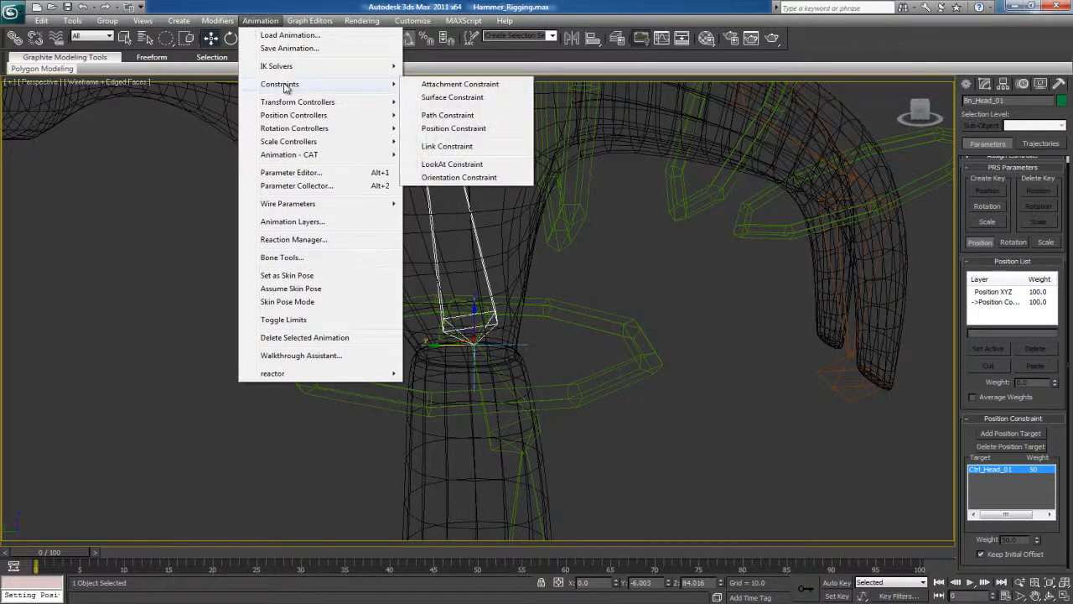
{"action": "left_click", "coordinate": [436, 178]}
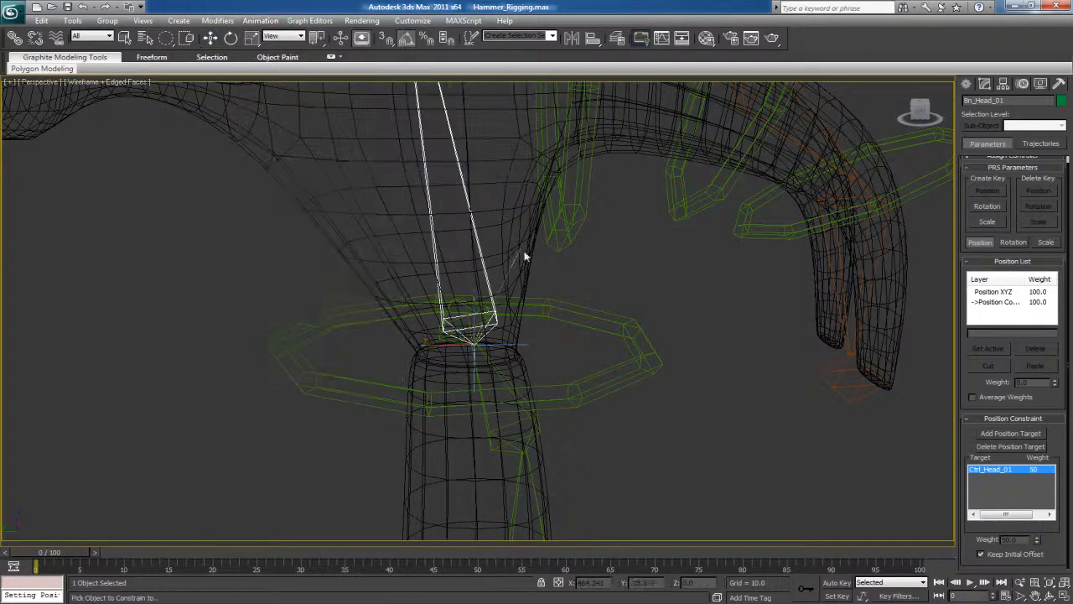
{"action": "left_click", "coordinate": [627, 331]}
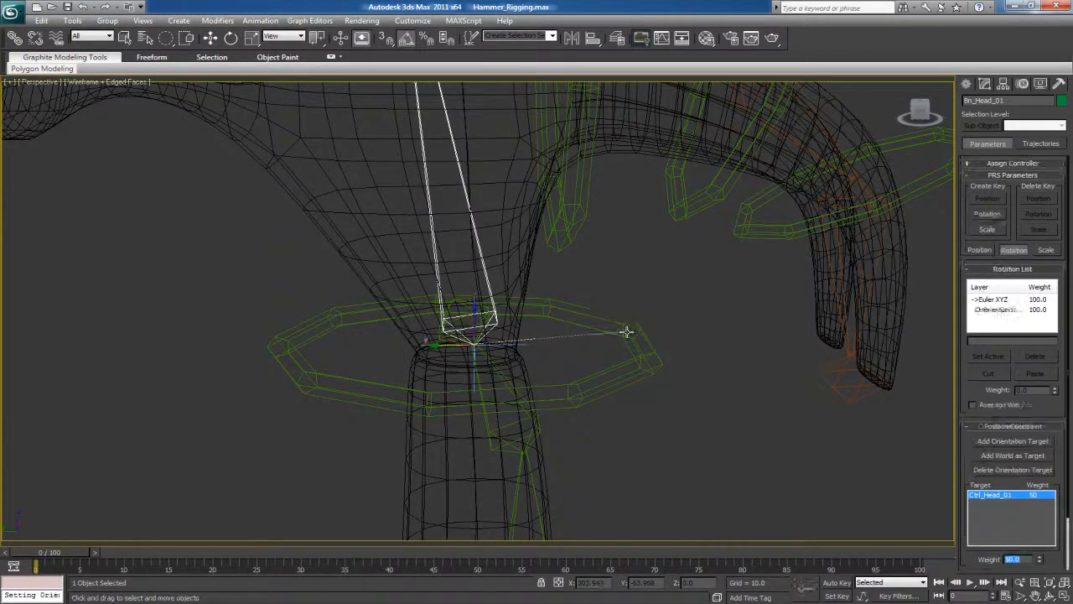
{"action": "left_click_drag", "start_coordinate": [971, 562], "coordinate": [948, 484]}
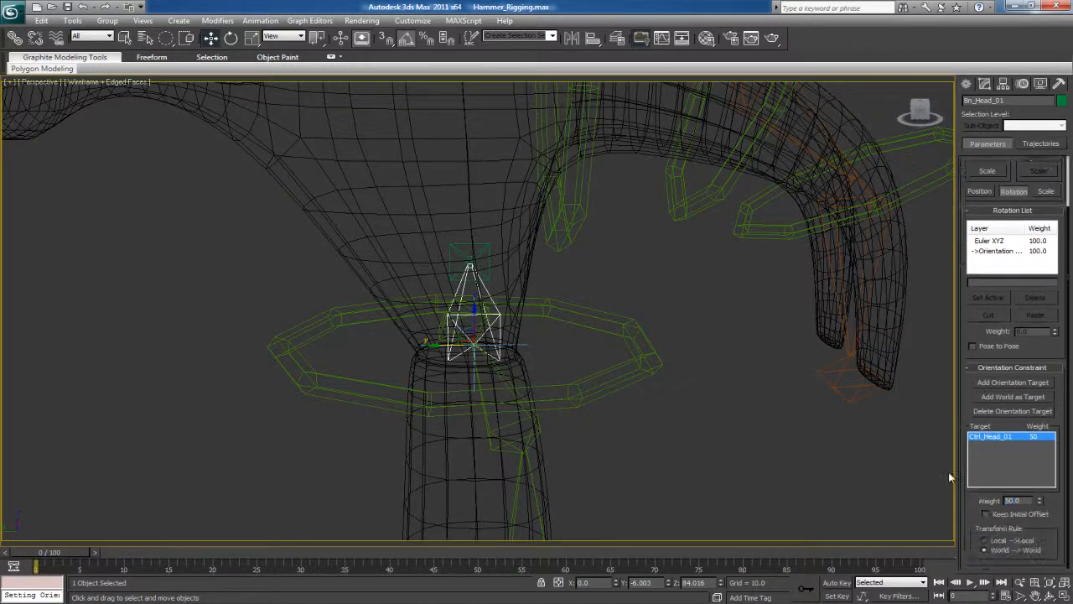
{"action": "left_click", "coordinate": [985, 514]}
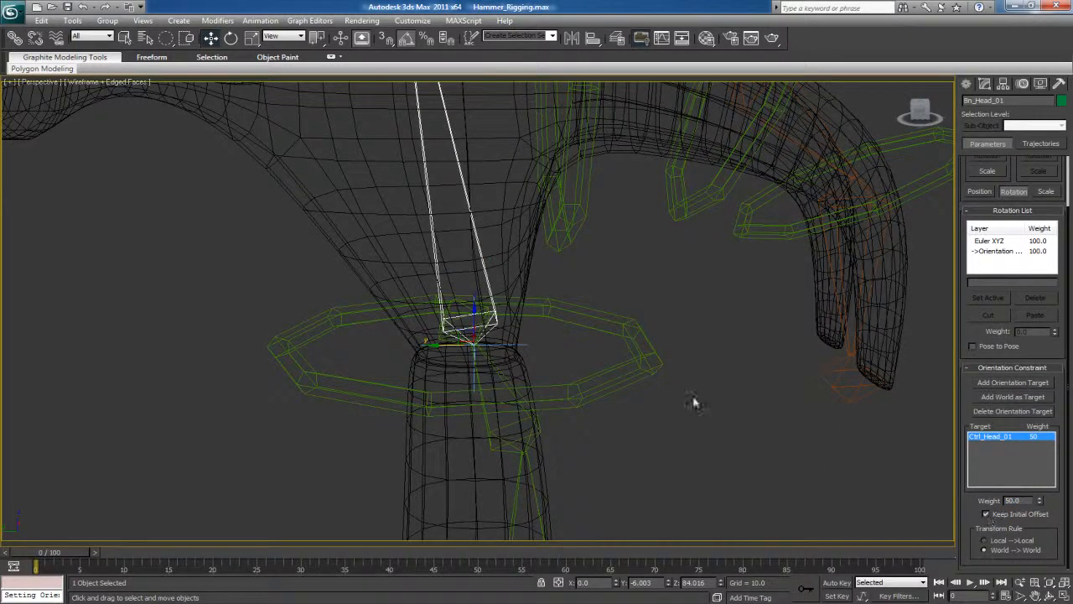
Test the head constraints by moving Ctrl_Head_01 far above the hammer, and undo the movement
{"action": "left_click", "coordinate": [826, 458]}
{"action": "scroll", "coordinate": [607, 363], "scroll_direction": "down", "scroll_amount": 4}
{"action": "left_click", "coordinate": [532, 319]}
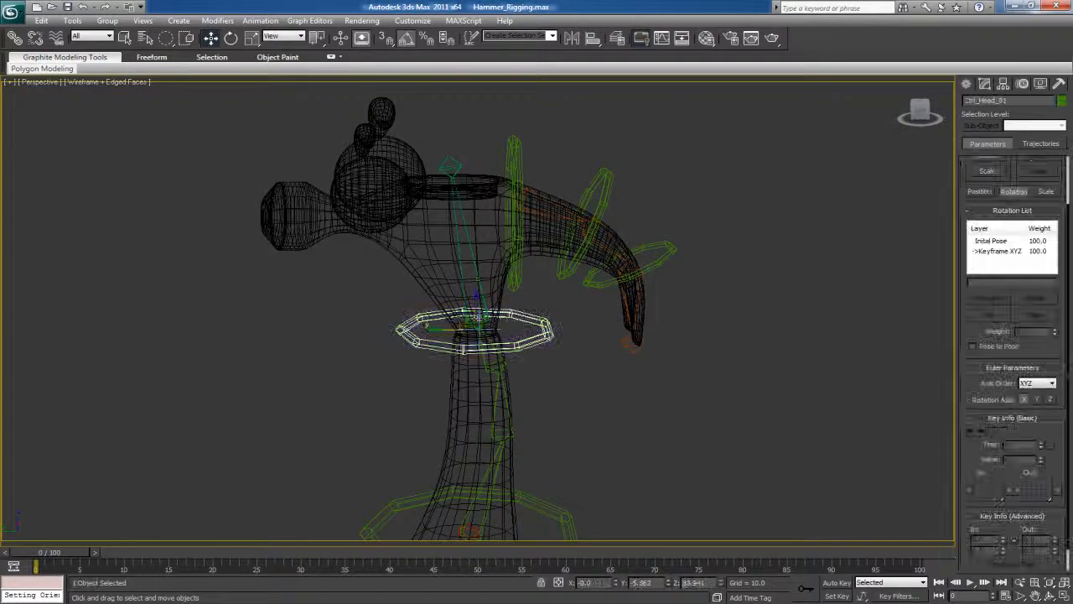
{"action": "left_click_drag", "start_coordinate": [468, 319], "coordinate": [355, 255]}
{"action": "scroll", "coordinate": [410, 327], "scroll_direction": "down", "scroll_amount": 3}
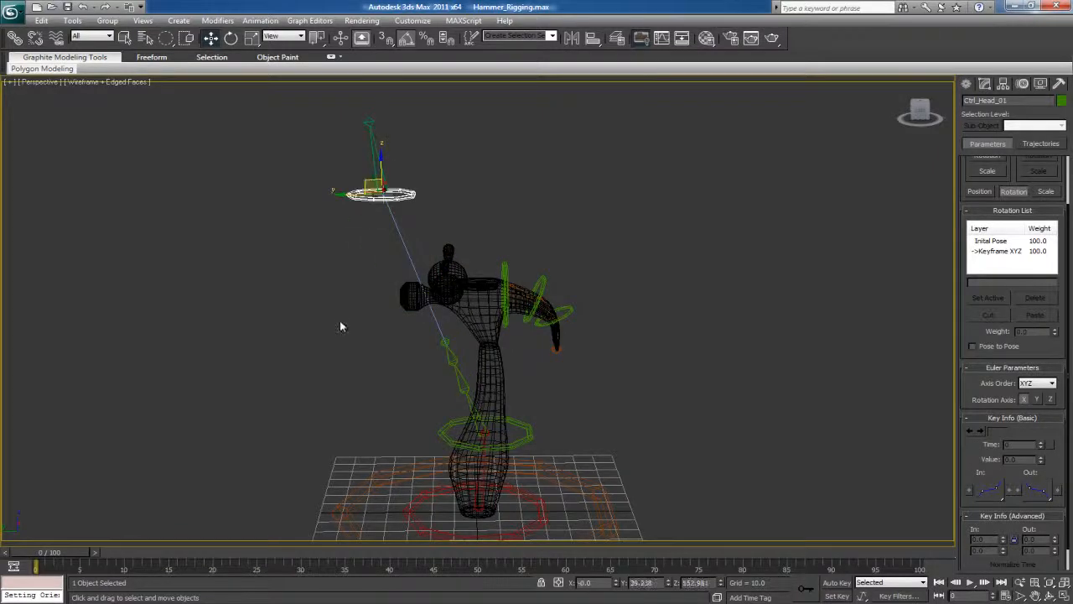
{"action": "key", "text": "ctrl+z"}
Test the orientation constraint by rotating Ctrl_Head_01, and undo the rotation
{"action": "key", "text": "e"}
{"action": "left_click_drag", "start_coordinate": [474, 313], "coordinate": [479, 277]}
{"action": "key", "text": "ctrl+z"}
{"action": "key", "text": "ctrl+z"}
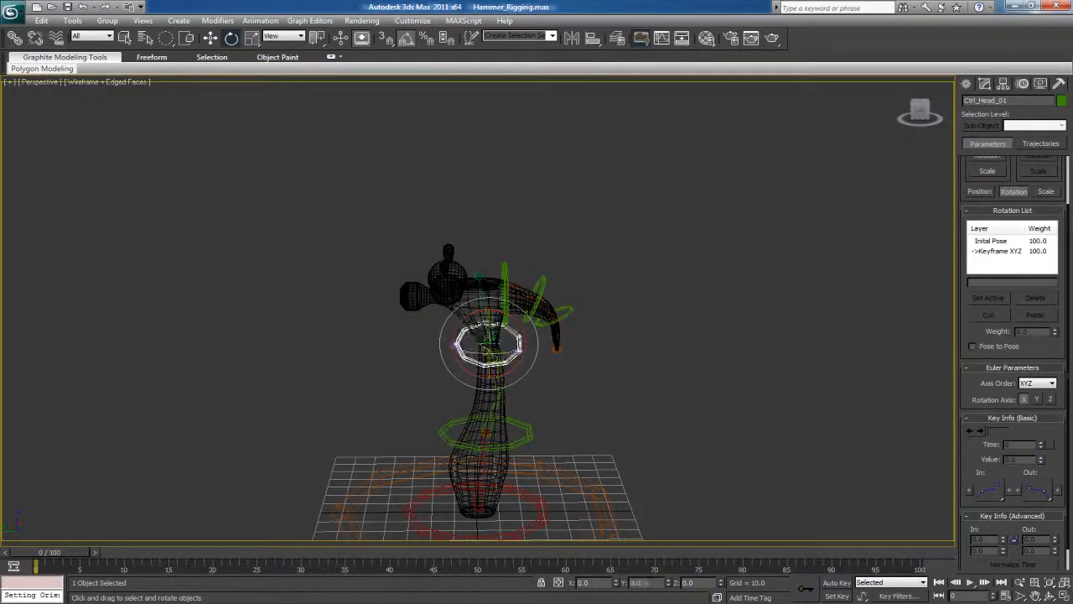
Try moving the Ctrl_Root_01 ring slightly to check whether the Bn_Root_01 bone follows it
{"action": "left_click", "coordinate": [598, 372]}
{"action": "middle_click_drag", "start_coordinate": [522, 391], "coordinate": [503, 360], "text": "alt"}
{"action": "scroll", "coordinate": [520, 369], "scroll_direction": "up", "scroll_amount": 3}
{"action": "mouse_move", "coordinate": [479, 315]}
{"action": "middle_mouse_down"}
{"action": "mouse_move", "coordinate": [472, 343]}
{"action": "mouse_move", "coordinate": [484, 331]}
{"action": "middle_mouse_up"}
{"action": "scroll", "coordinate": [472, 343], "scroll_direction": "up", "scroll_amount": 3}
{"action": "middle_click_drag", "start_coordinate": [480, 185], "coordinate": [456, 269]}
{"action": "key", "text": "w"}
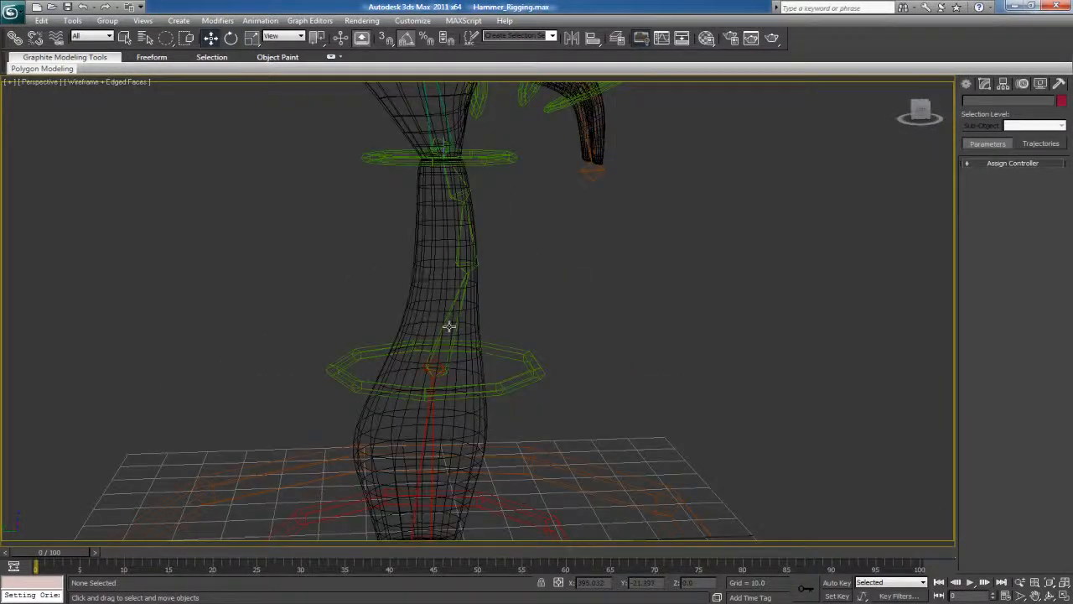
{"action": "left_click", "coordinate": [456, 322]}
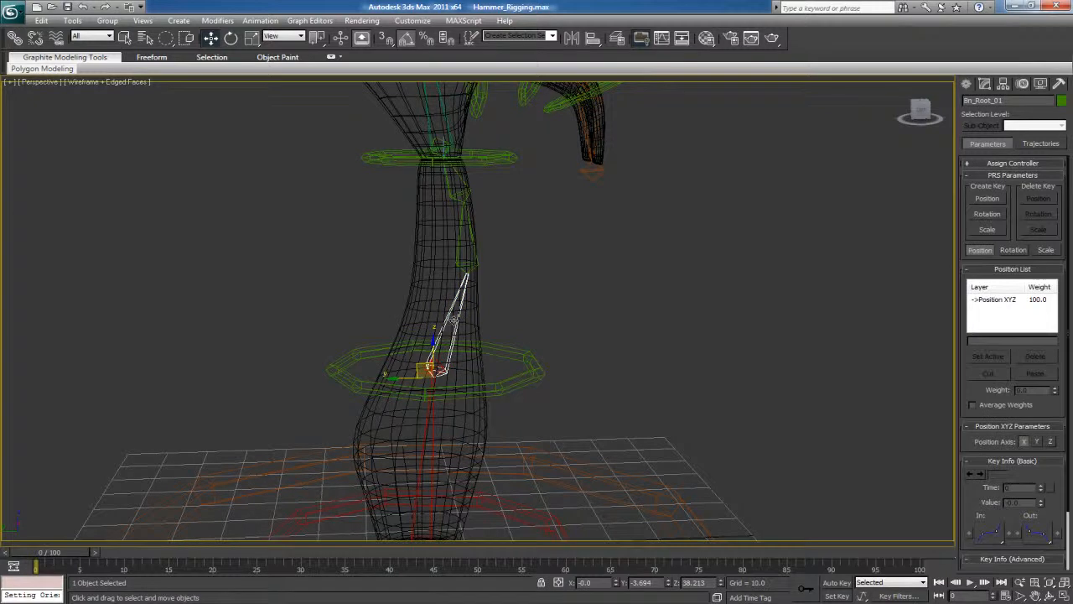
{"action": "left_click", "coordinate": [518, 359]}
{"action": "mouse_move", "coordinate": [436, 335]}
{"action": "left_mouse_down"}
{"action": "mouse_move", "coordinate": [436, 285]}
{"action": "mouse_move", "coordinate": [440, 349]}
{"action": "mouse_move", "coordinate": [449, 340]}
{"action": "left_mouse_up"}
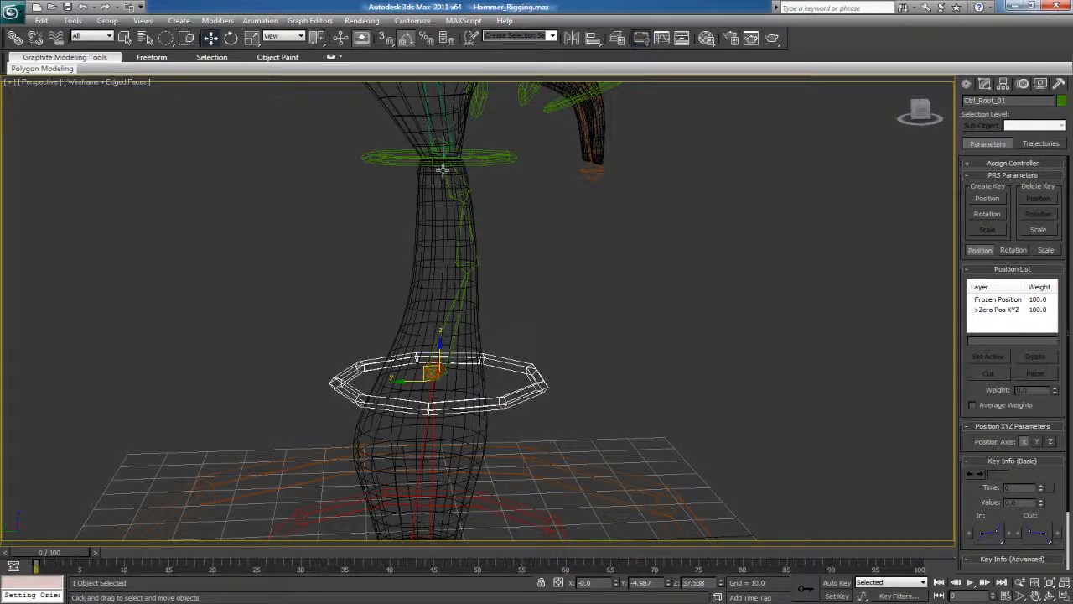
Try rotating Ctrl_Root_01 by about 40 degrees around X, and undo both the rotation and the preceding move
{"action": "key", "text": "e"}
{"action": "left_click_drag", "start_coordinate": [457, 352], "coordinate": [490, 369]}
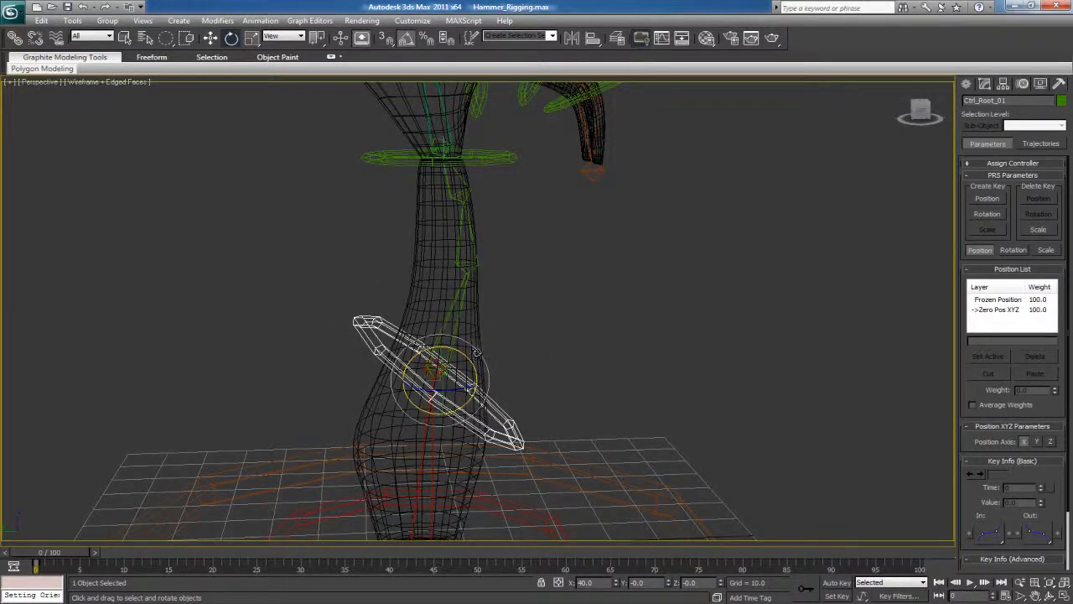
{"action": "key", "text": "ctrl+z"}
{"action": "key", "text": "ctrl+z"}
Position-constrain the Bn_Root_01 bone to the Ctrl_Root_01 ring with Keep Initial Offset enabled
{"action": "left_click", "coordinate": [432, 366]}
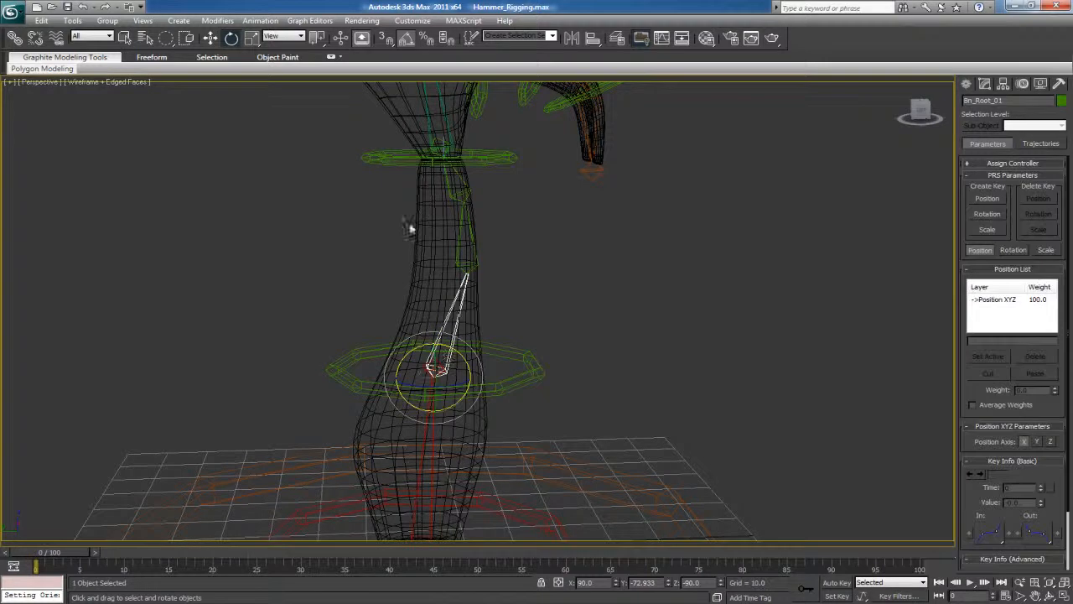
{"action": "left_click", "coordinate": [260, 20]}
{"action": "mouse_move", "coordinate": [303, 87]}
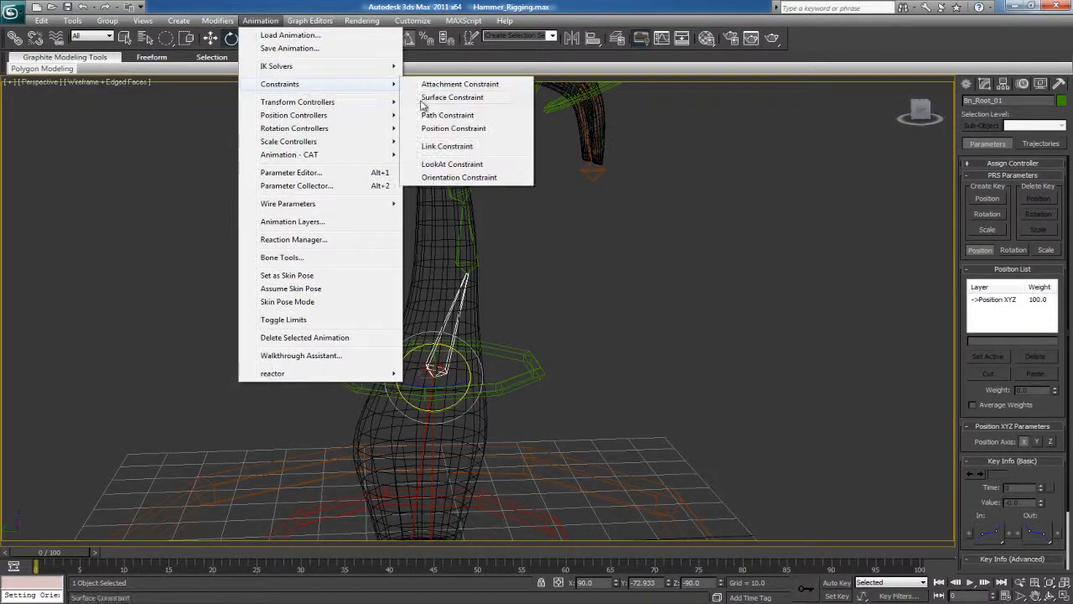
{"action": "left_click", "coordinate": [446, 128]}
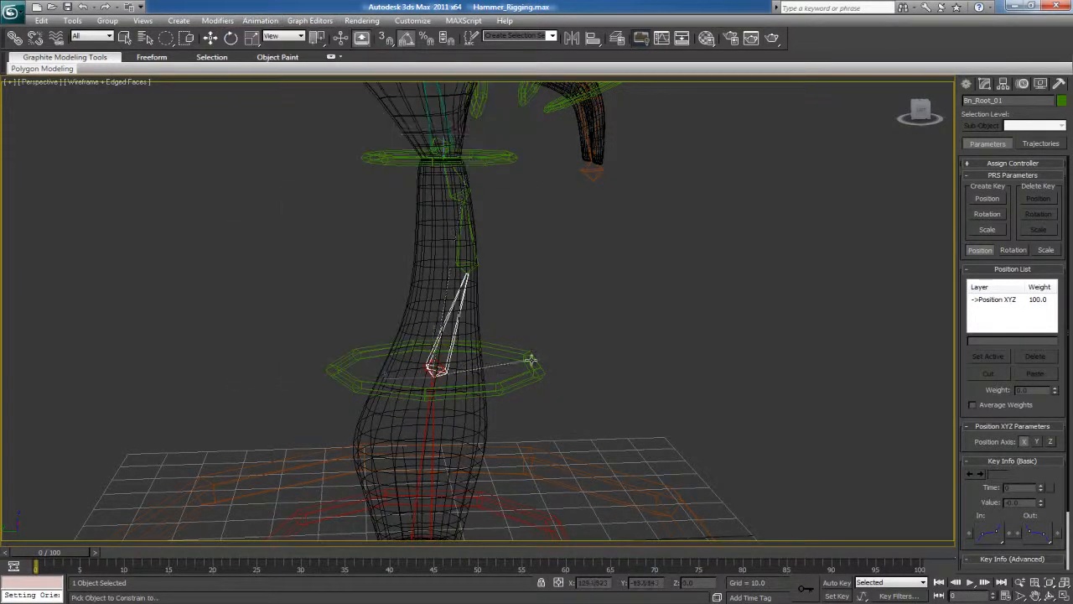
{"action": "left_click", "coordinate": [531, 360]}
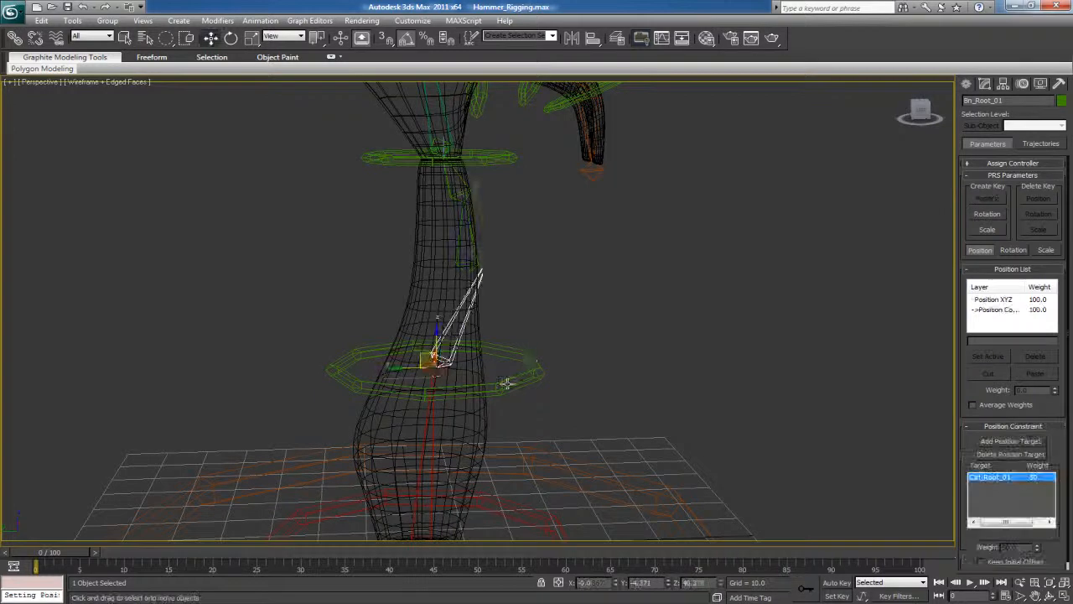
{"action": "left_click", "coordinate": [982, 563]}
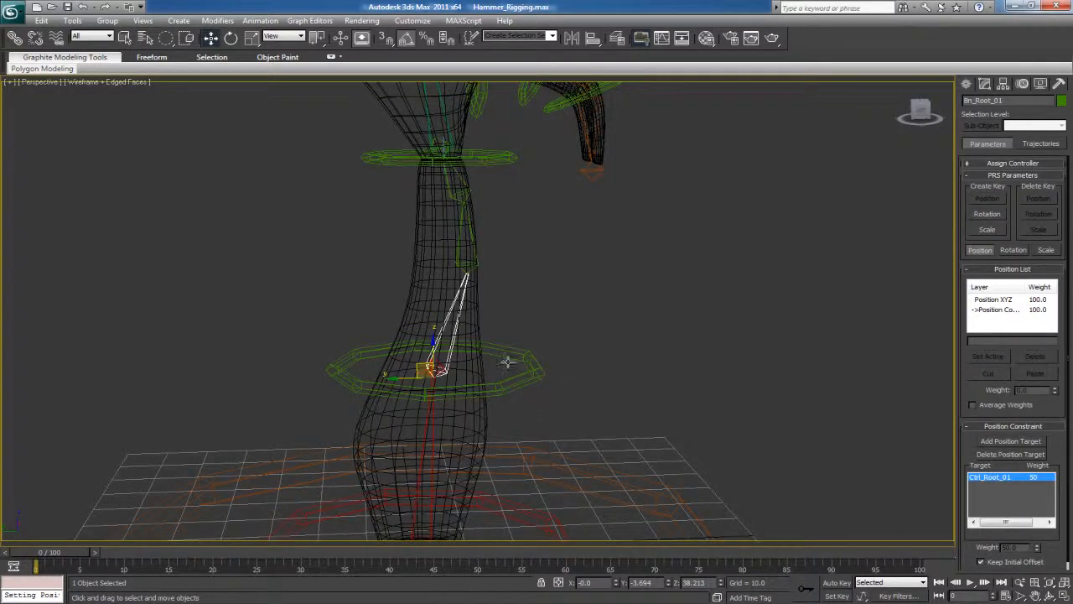
Test the position constraint by moving the Ctrl_Root_01 ring and the Ctrl_Head_01 ring, undoing each move
{"action": "left_click", "coordinate": [530, 371]}
{"action": "left_click_drag", "start_coordinate": [427, 357], "coordinate": [450, 259]}
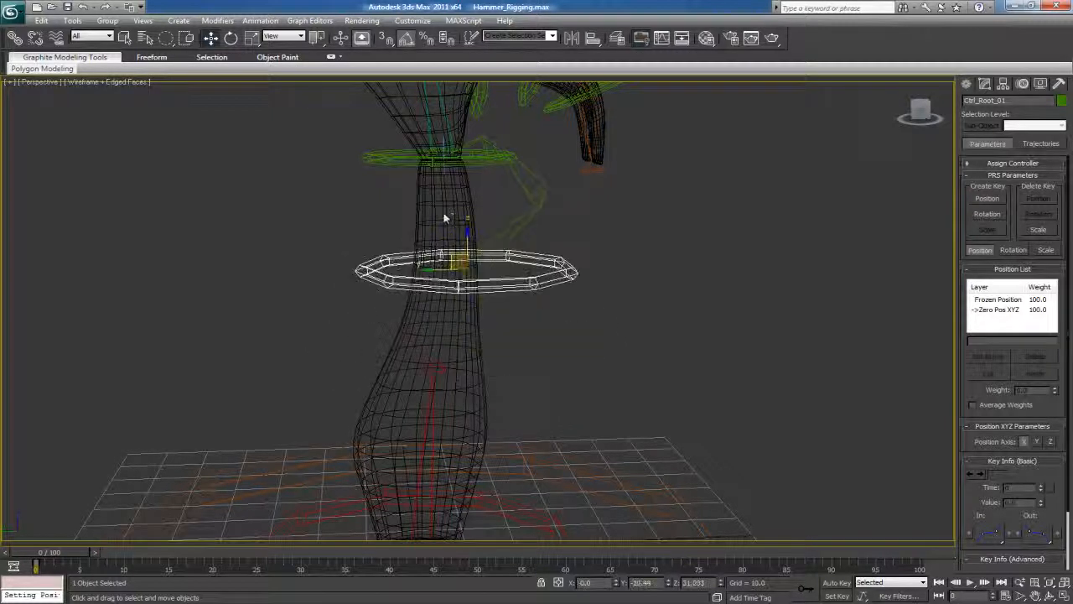
{"action": "key", "text": "ctrl+z"}
{"action": "left_click", "coordinate": [371, 158]}
{"action": "left_click_drag", "start_coordinate": [434, 148], "coordinate": [387, 238]}
{"action": "key", "text": "ctrl+z"}
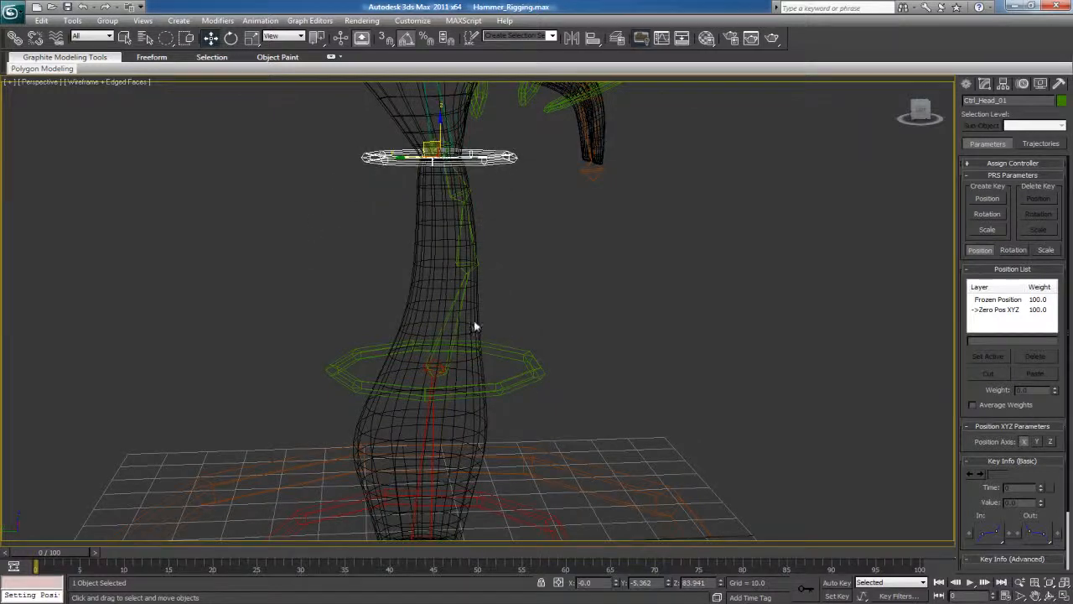
Link the Ctrl_Head_01 ring to the Ctrl_Root_01 ring as its parent
{"action": "left_click", "coordinate": [511, 348]}
{"action": "left_click", "coordinate": [445, 138]}
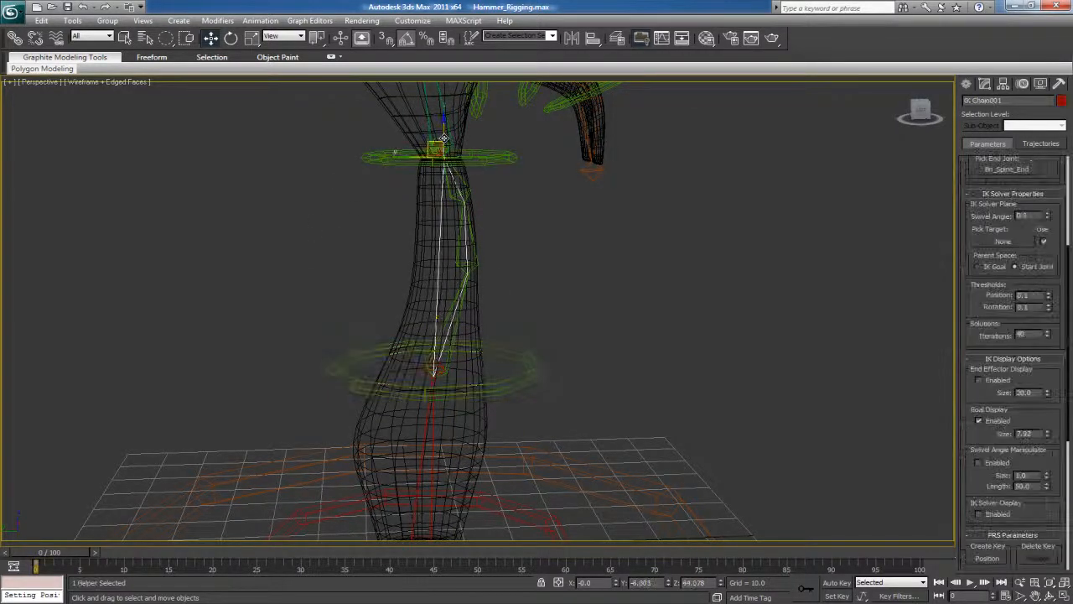
{"action": "left_click", "coordinate": [503, 157]}
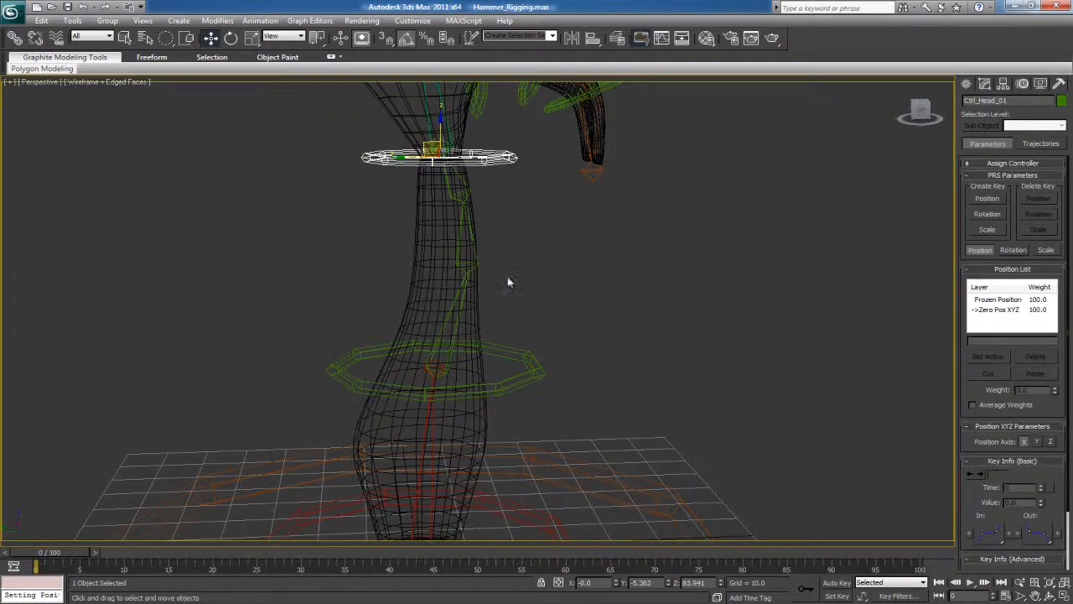
{"action": "left_click", "coordinate": [525, 357]}
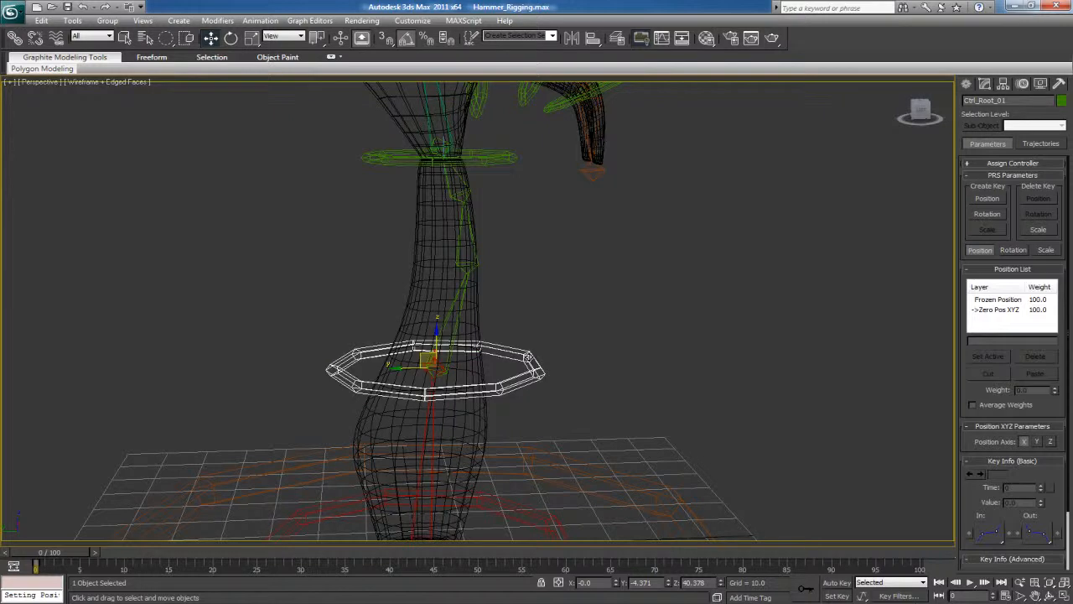
{"action": "left_click", "coordinate": [501, 161]}
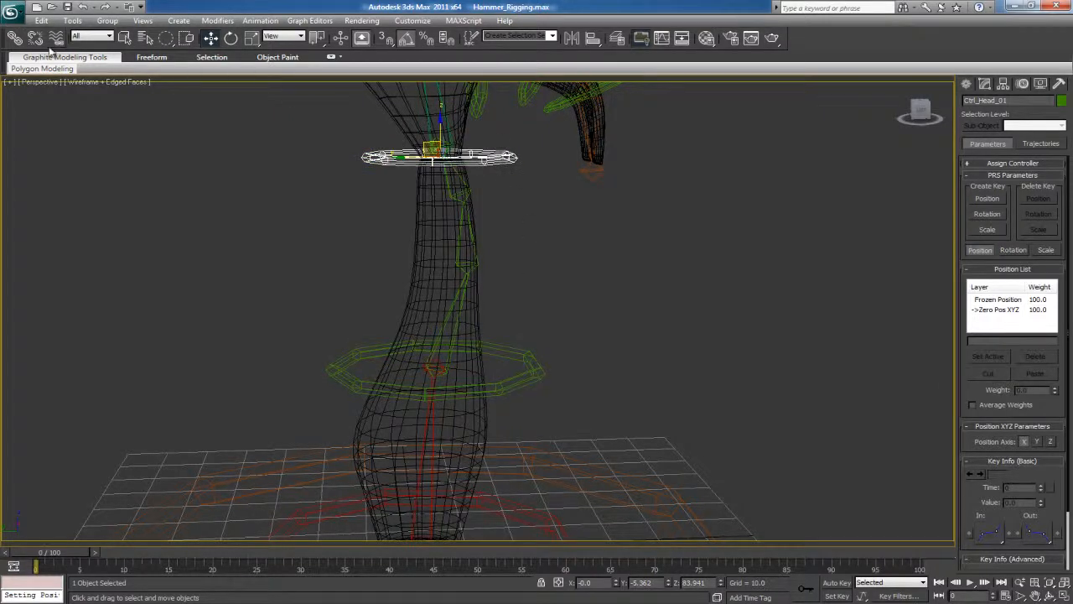
{"action": "left_click", "coordinate": [15, 37]}
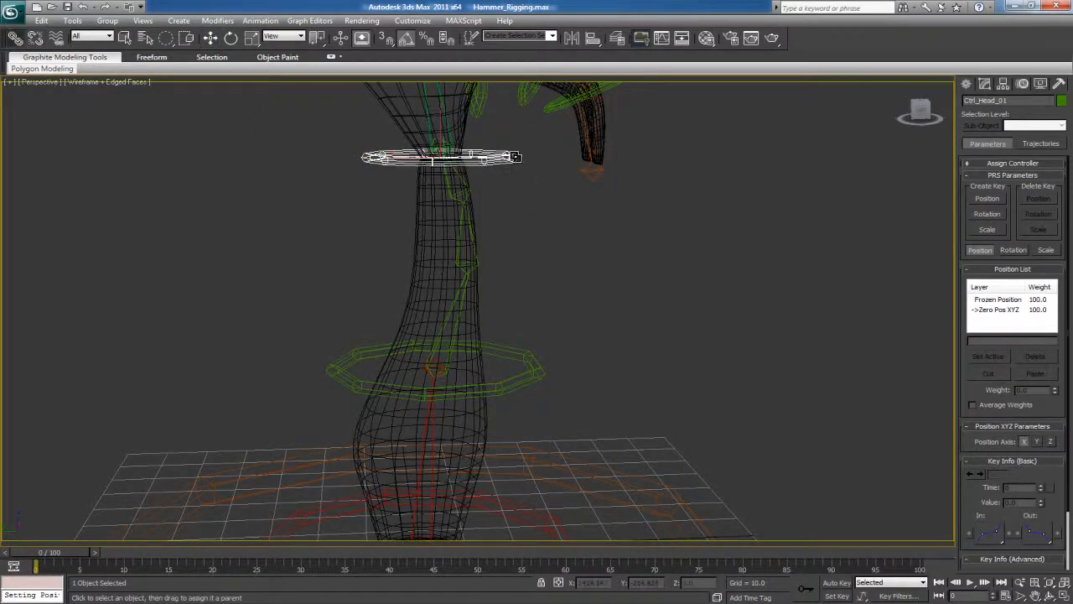
{"action": "left_click_drag", "start_coordinate": [466, 164], "coordinate": [529, 363]}
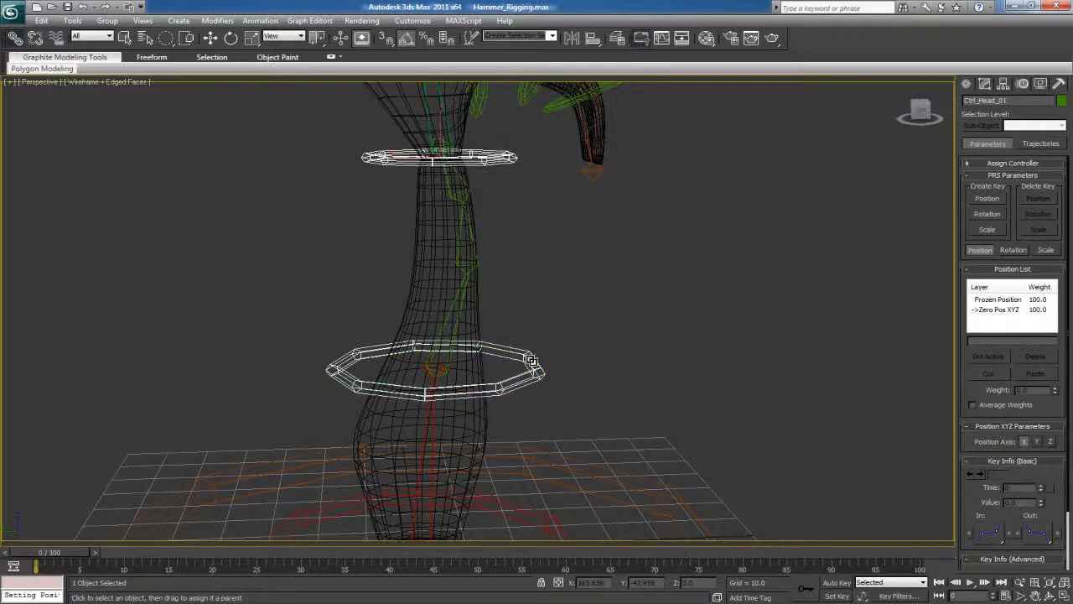
Try rotating and moving the Ctrl_Root_01 ring to check that the head control follows, and restore its original placement
{"action": "left_click", "coordinate": [530, 362]}
{"action": "key", "text": "e"}
{"action": "left_click_drag", "start_coordinate": [454, 340], "coordinate": [436, 153]}
{"action": "key", "text": "w"}
{"action": "left_click_drag", "start_coordinate": [424, 140], "coordinate": [411, 200]}
{"action": "right_click", "coordinate": [410, 200]}
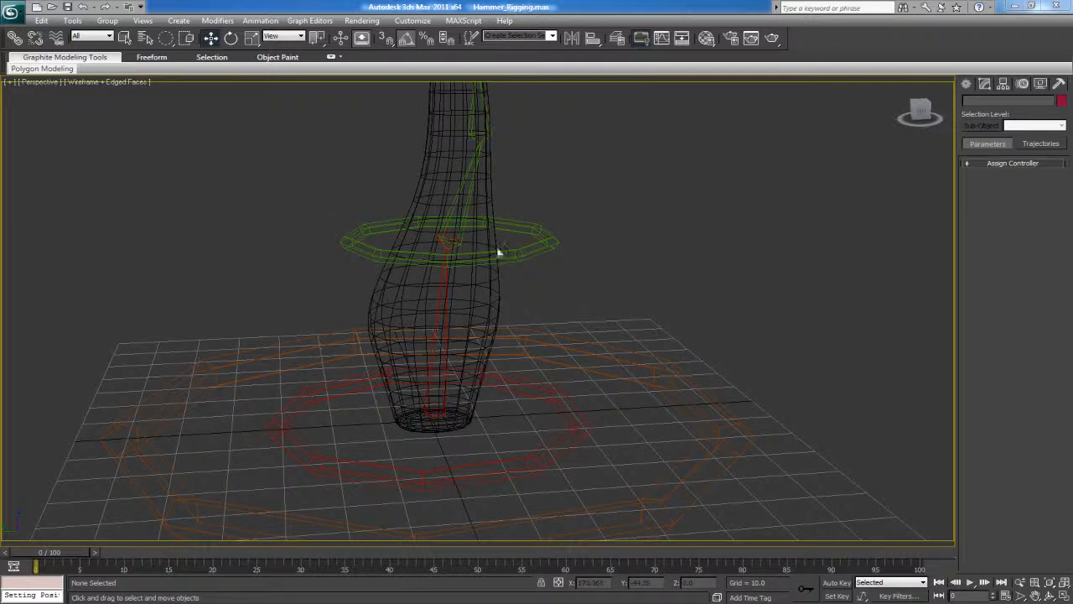
Examine how the Bn_Squash_End_01 and Bn_Squash_Base_01 bones relate to the Ctrl_Root_01 ring
{"action": "left_click", "coordinate": [447, 239]}
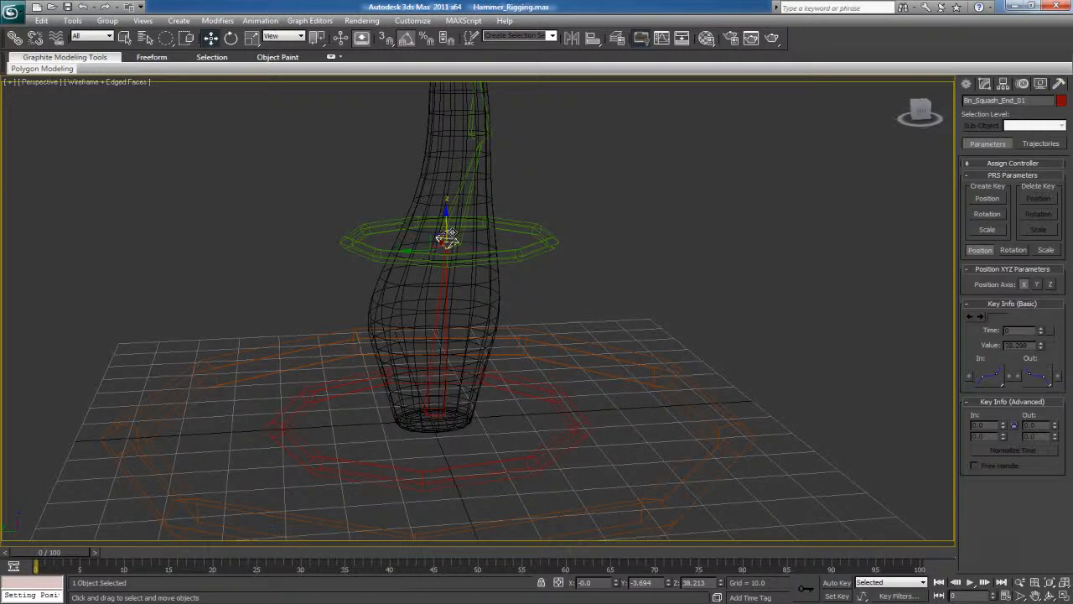
{"action": "left_click", "coordinate": [542, 242]}
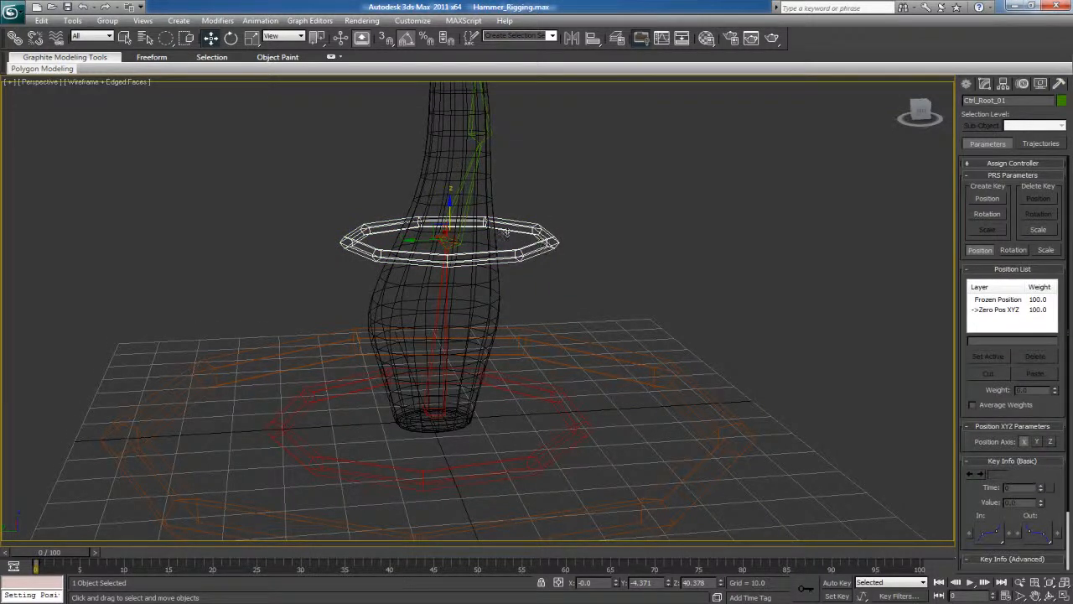
{"action": "left_click", "coordinate": [437, 302]}
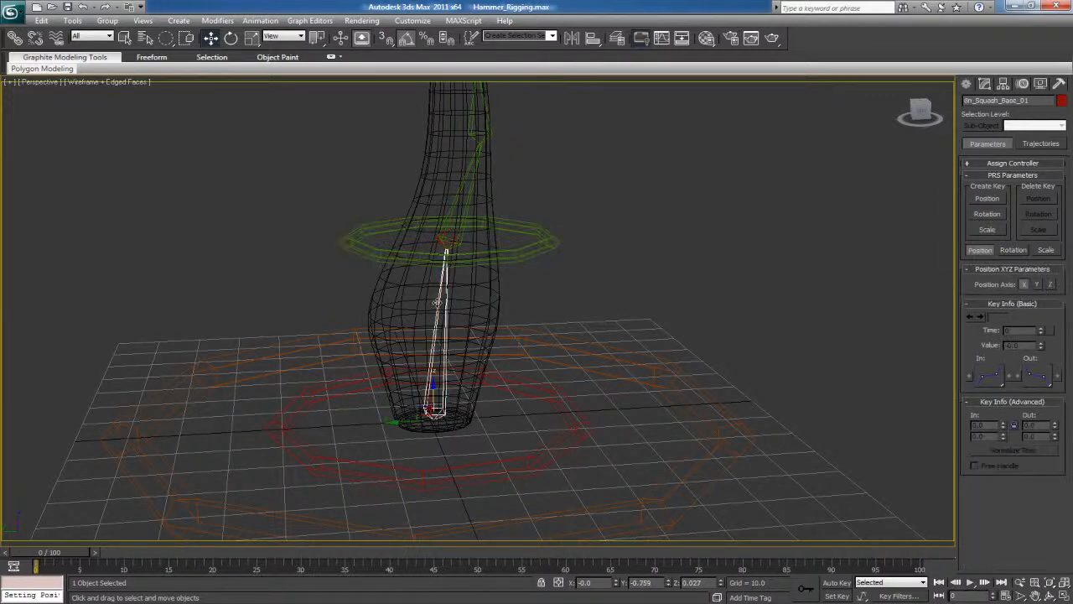
{"action": "left_click", "coordinate": [447, 240]}
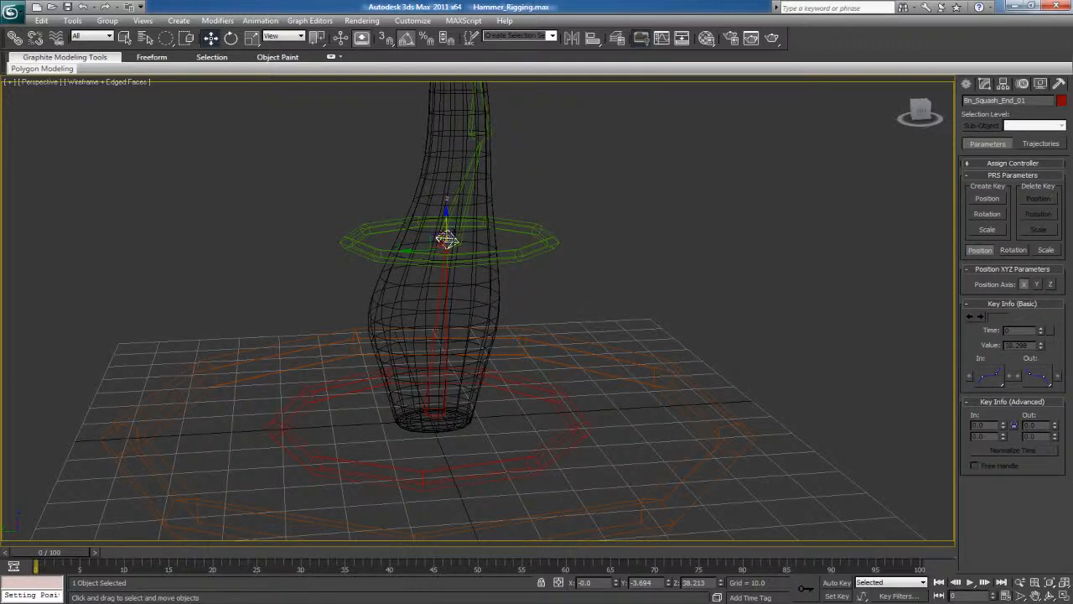
{"action": "left_click", "coordinate": [550, 237]}
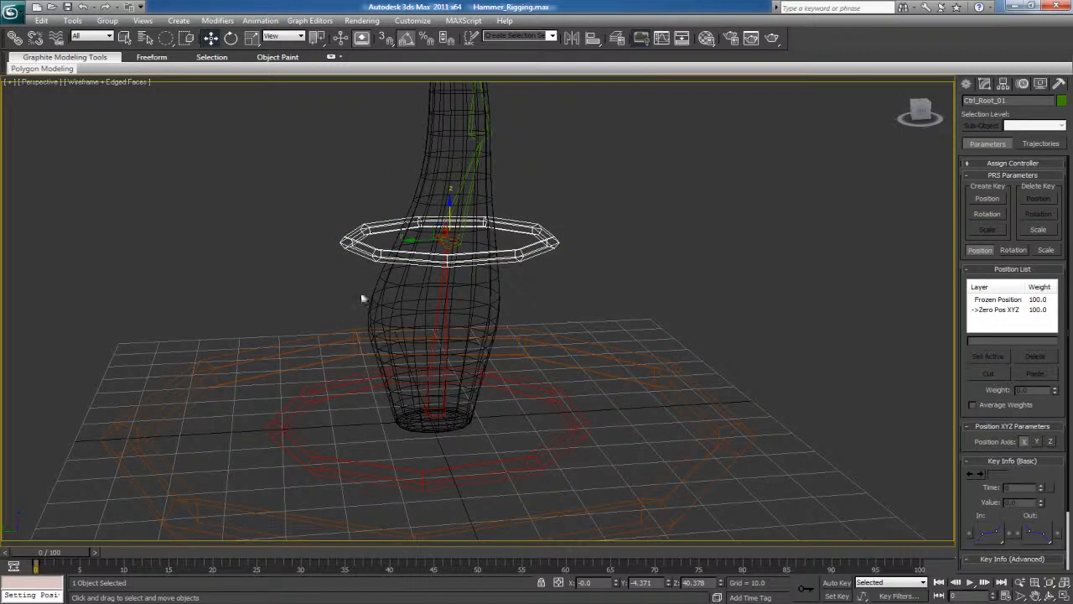
{"action": "left_click", "coordinate": [436, 317]}
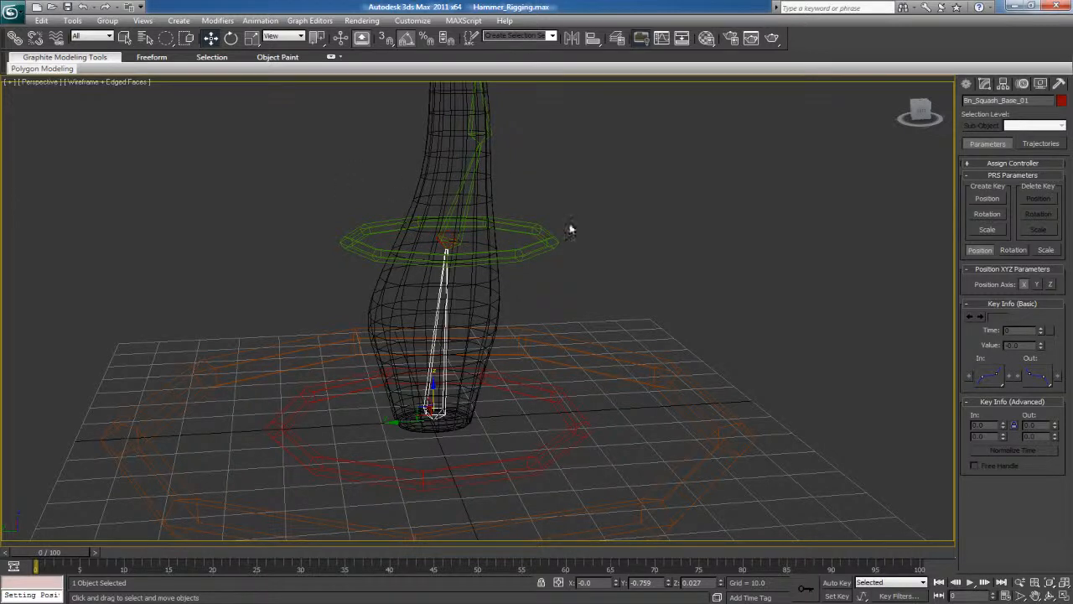
{"action": "left_click", "coordinate": [544, 243]}
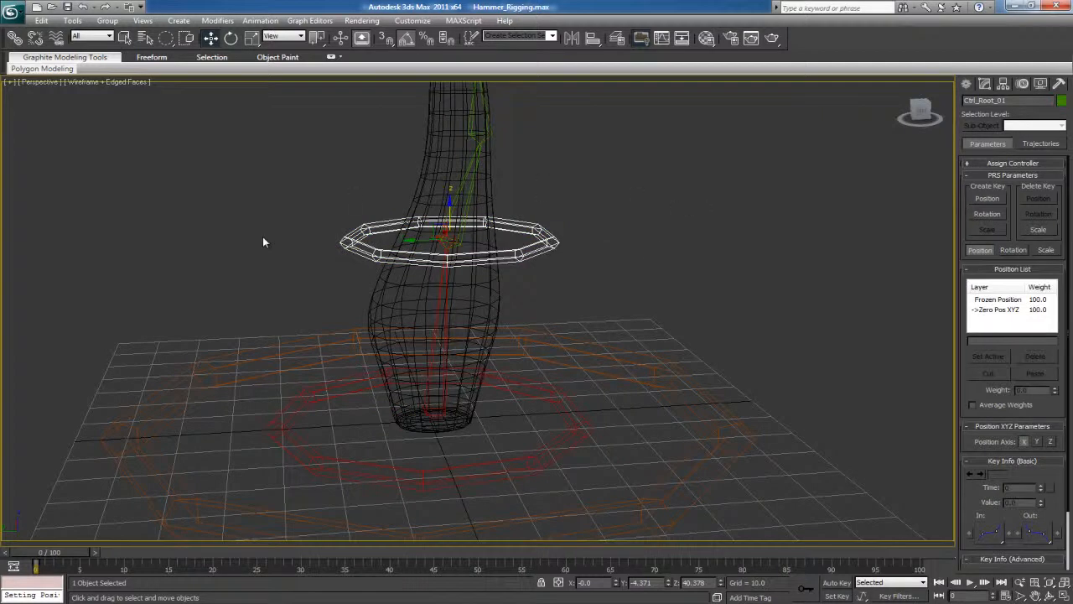
{"action": "left_click", "coordinate": [428, 382]}
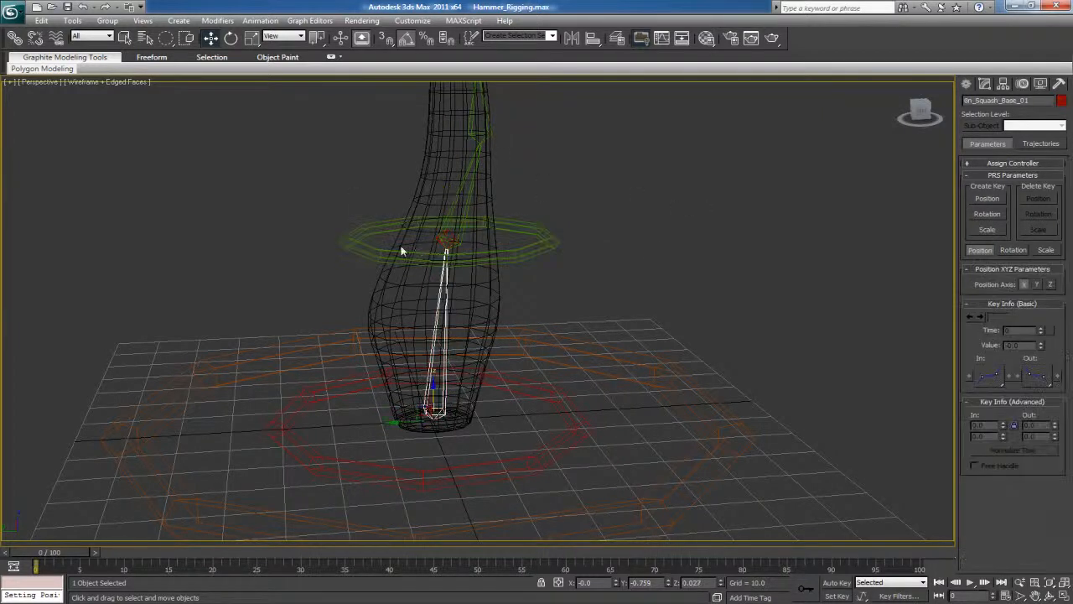
{"action": "left_click", "coordinate": [553, 278]}
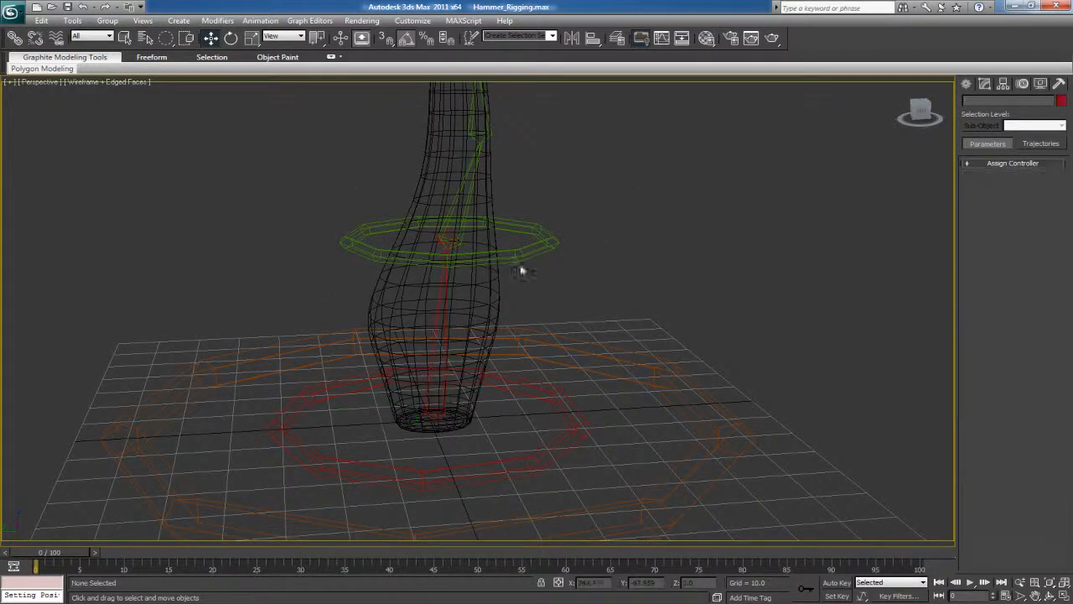
Position-constrain the Bn_Squash_End_01 bone to the Ctrl_Root_01 ring with Keep Initial Offset enabled
{"action": "left_click", "coordinate": [450, 236]}
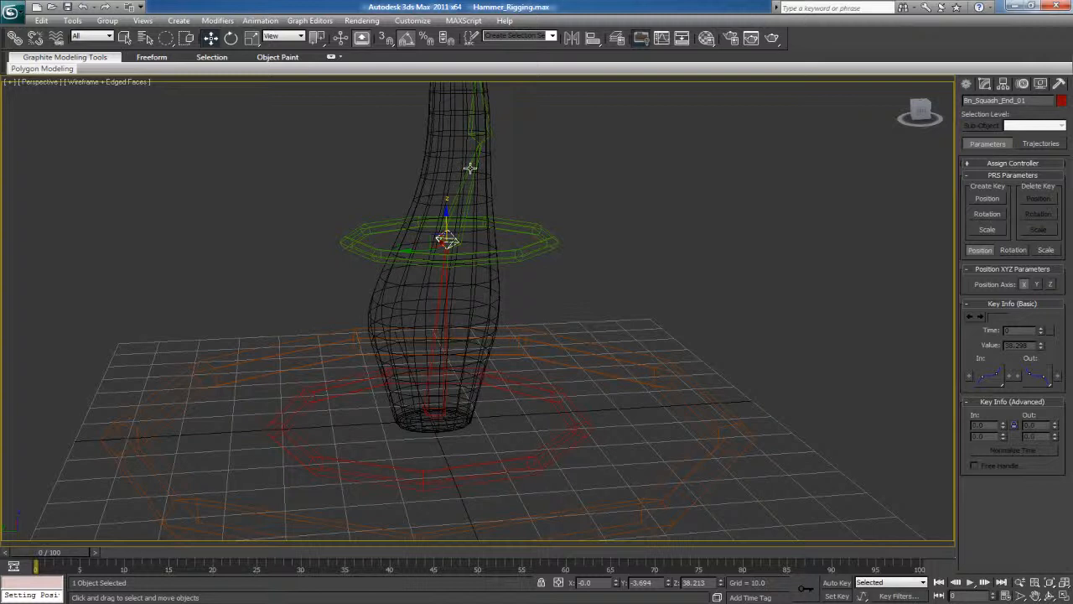
{"action": "left_click", "coordinate": [260, 20]}
{"action": "mouse_move", "coordinate": [314, 87]}
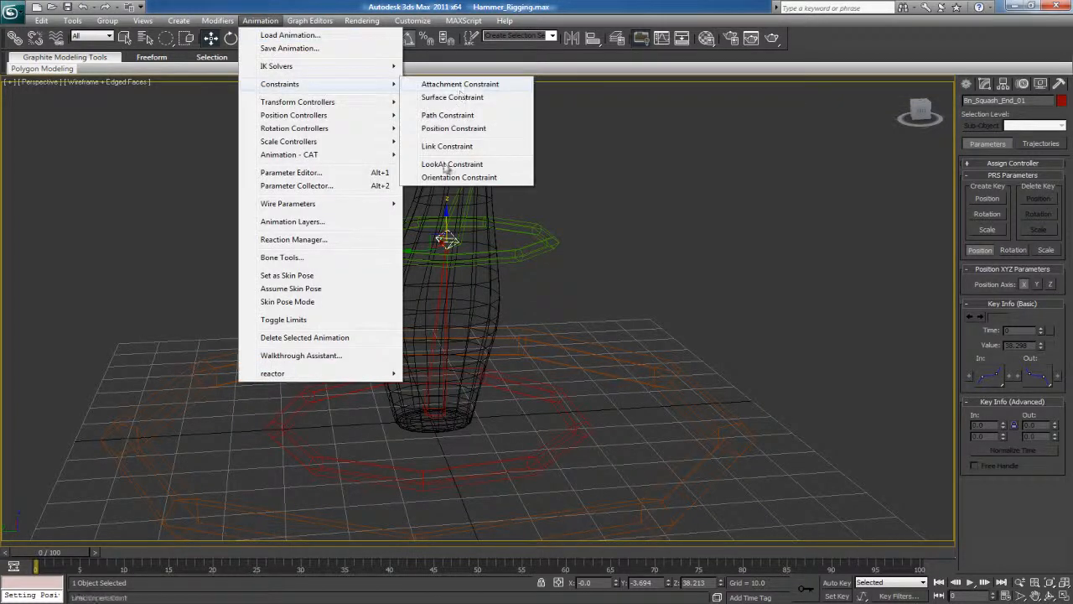
{"action": "left_click", "coordinate": [444, 129]}
{"action": "left_click", "coordinate": [529, 223]}
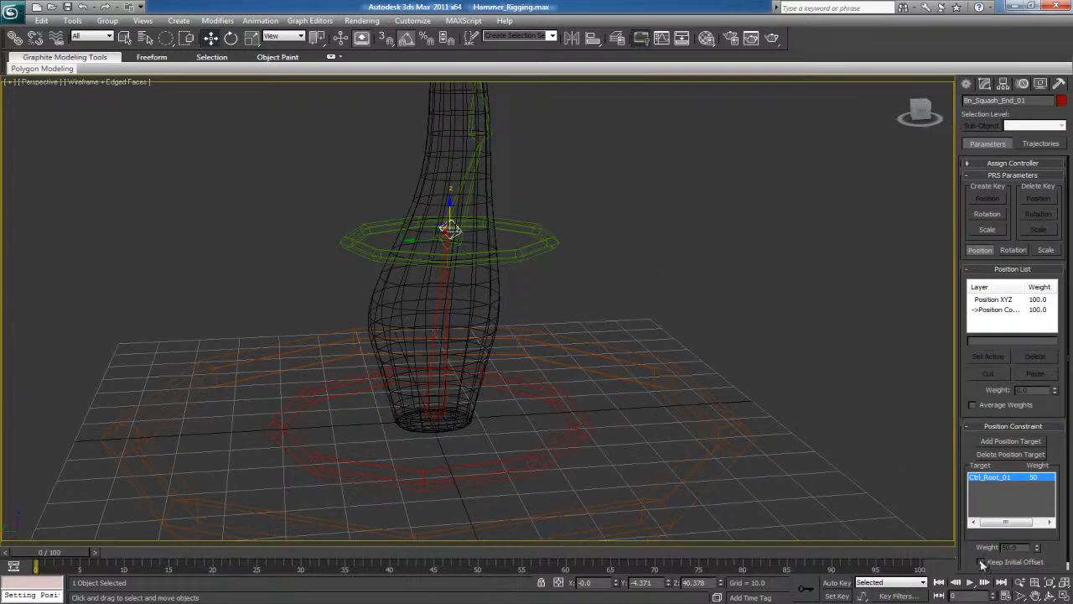
{"action": "left_click", "coordinate": [981, 562]}
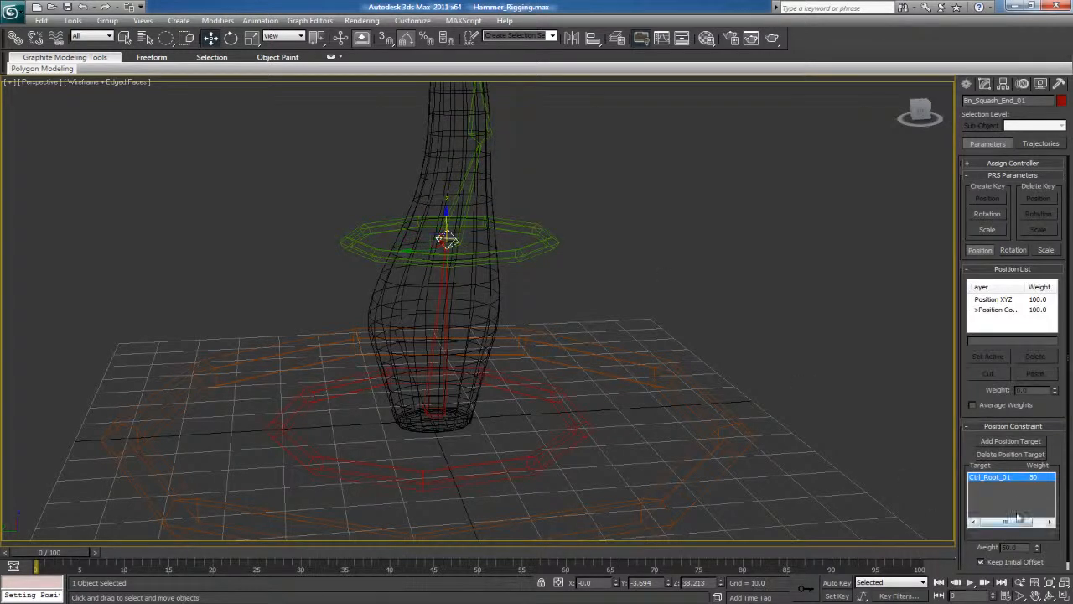
{"action": "left_click", "coordinate": [558, 288]}
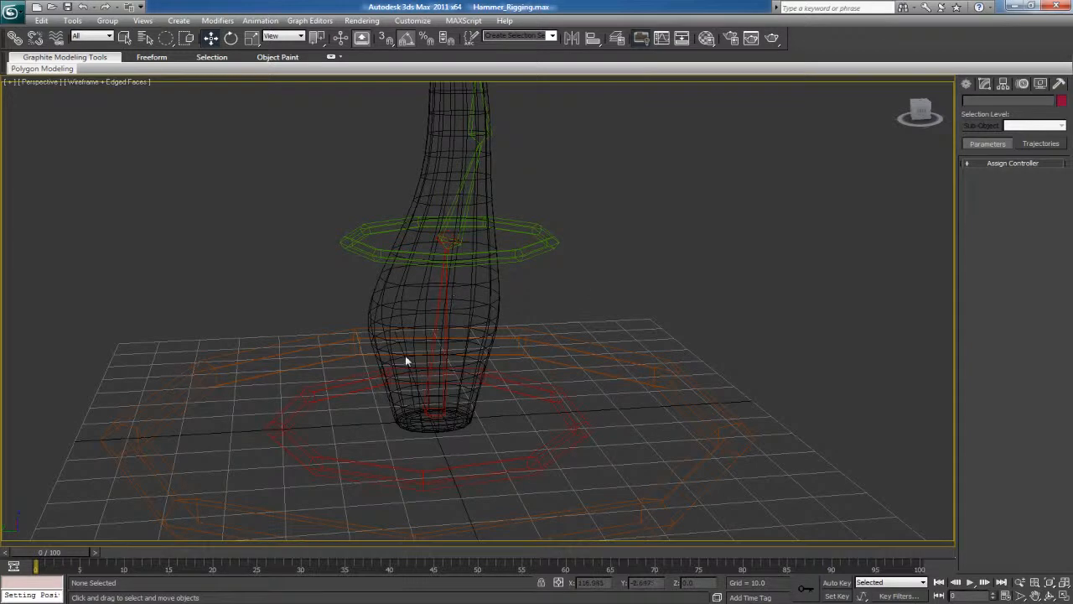
Check the stretch settings of the Bn_Squash_Base_01 bone in the Bone Tools object properties
{"action": "left_click", "coordinate": [437, 317]}
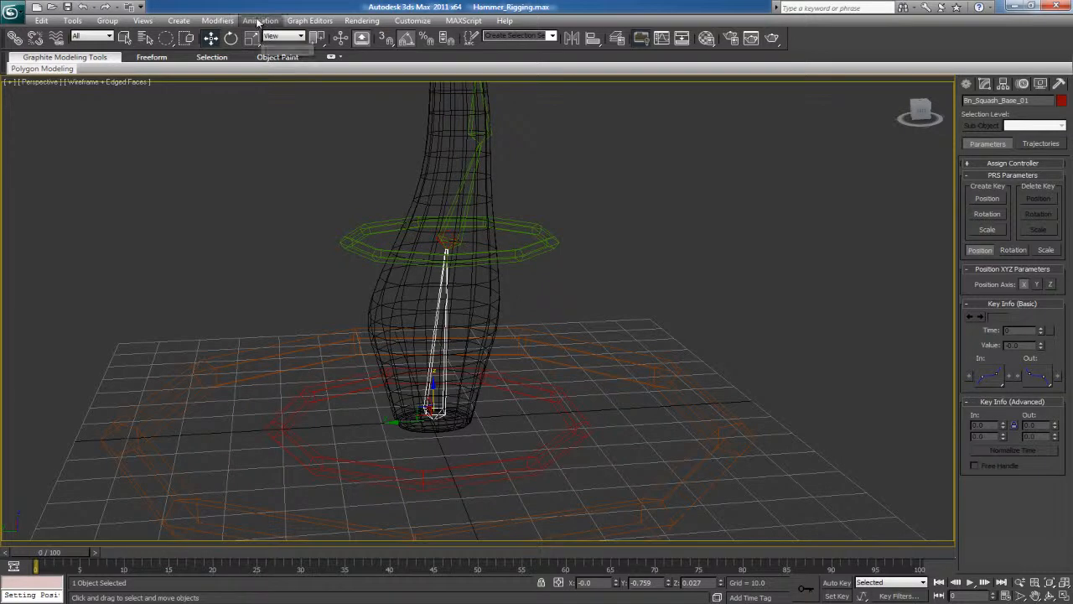
{"action": "left_click", "coordinate": [260, 20]}
{"action": "left_click", "coordinate": [289, 257]}
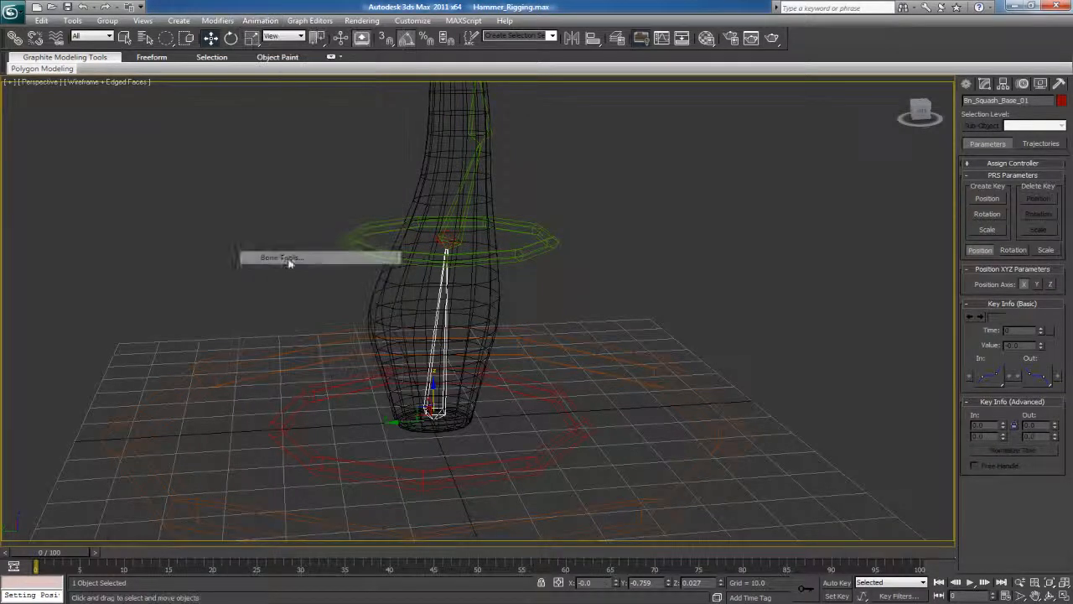
{"action": "left_click_drag", "start_coordinate": [108, 98], "coordinate": [86, 34]}
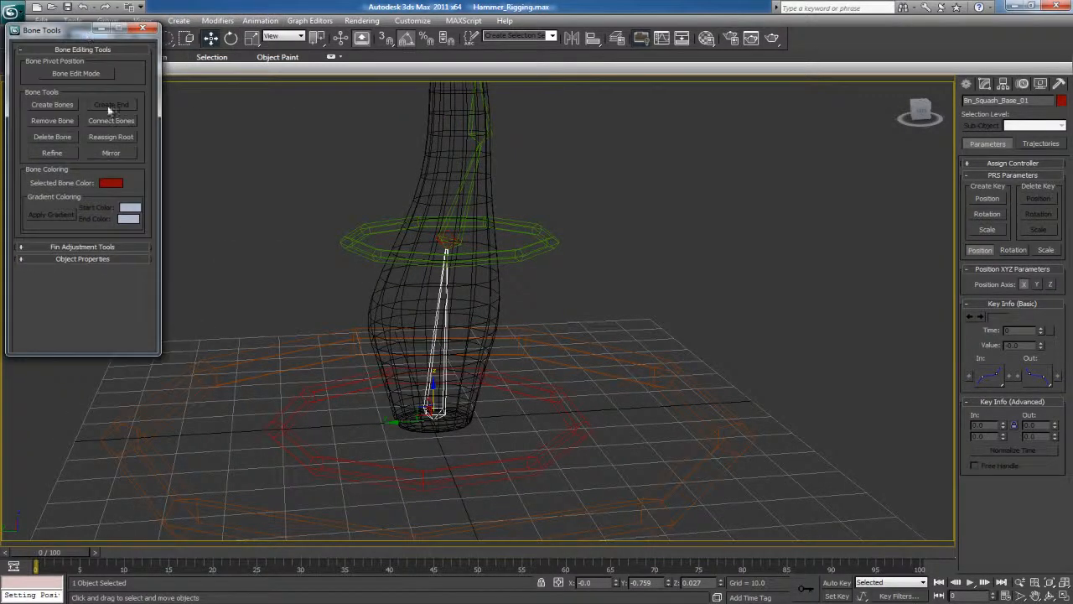
{"action": "left_click", "coordinate": [59, 259]}
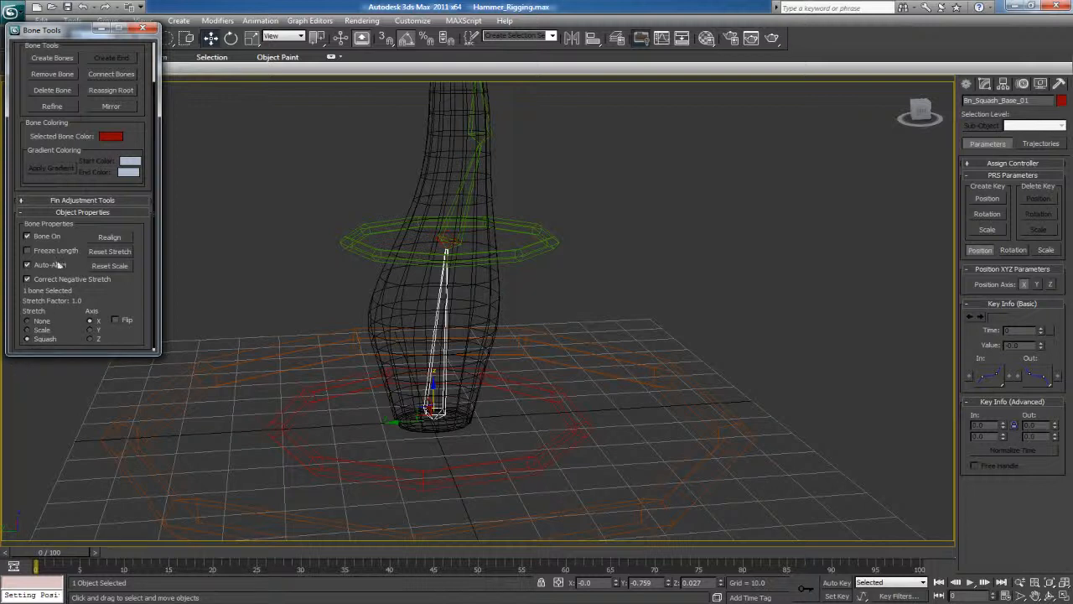
{"action": "left_click", "coordinate": [143, 29]}
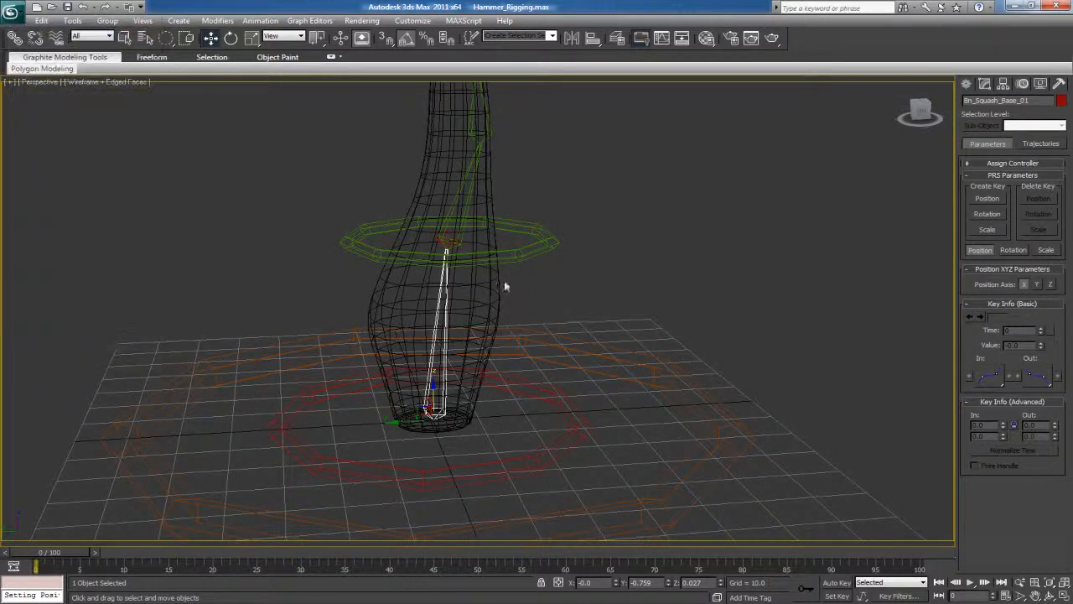
Try moving the Ctrl_Root_01 ring to check how the squash bones respond, and return the ring to its original position
{"action": "left_click", "coordinate": [500, 244]}
{"action": "left_click_drag", "start_coordinate": [435, 236], "coordinate": [509, 279]}
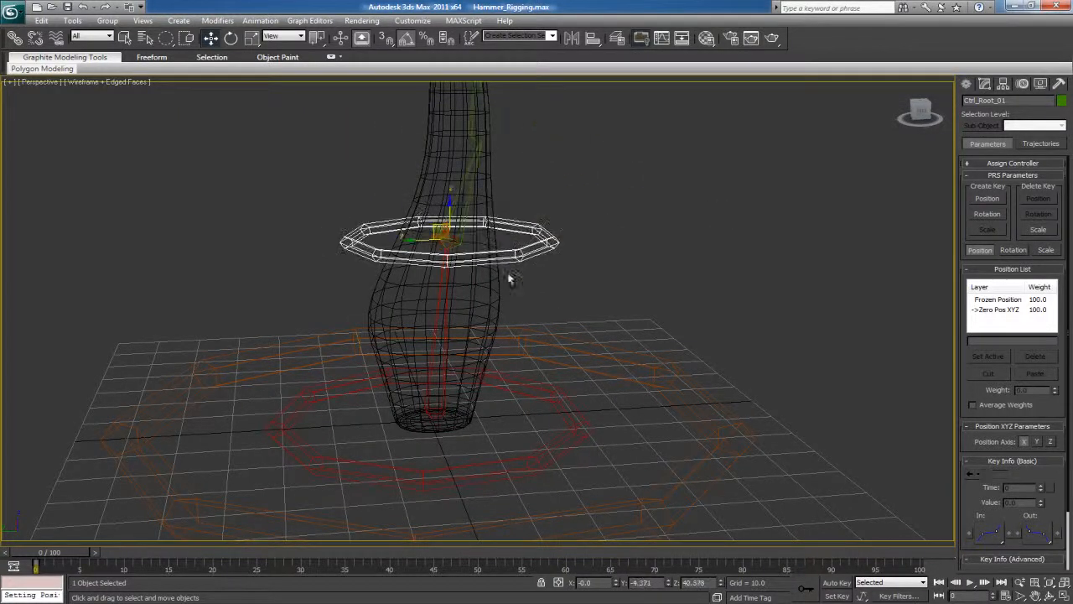
{"action": "left_click", "coordinate": [447, 268]}
{"action": "left_click", "coordinate": [451, 239]}
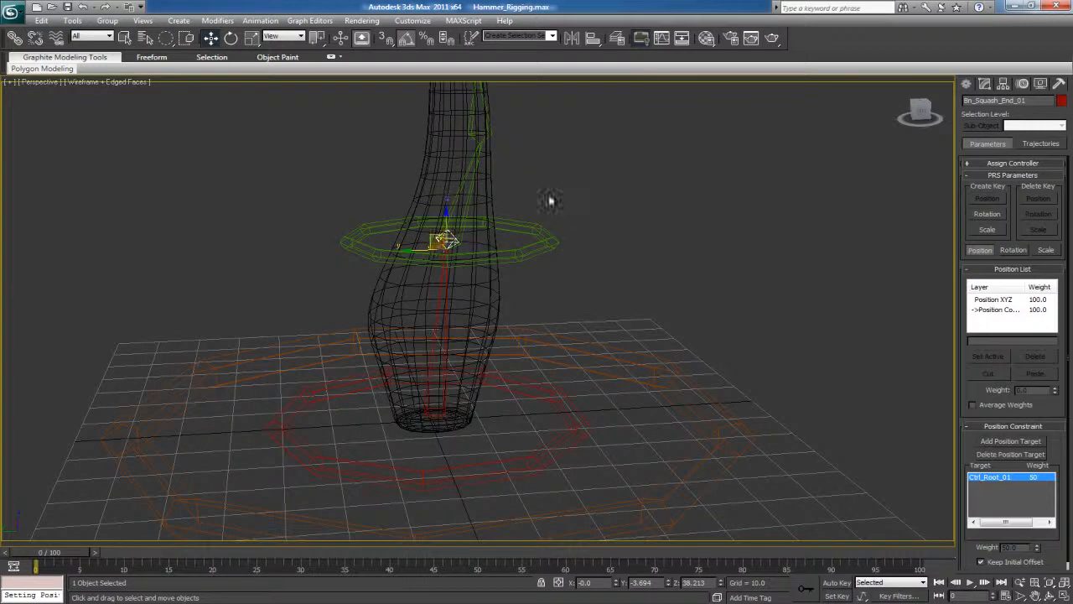
{"action": "left_click", "coordinate": [540, 238]}
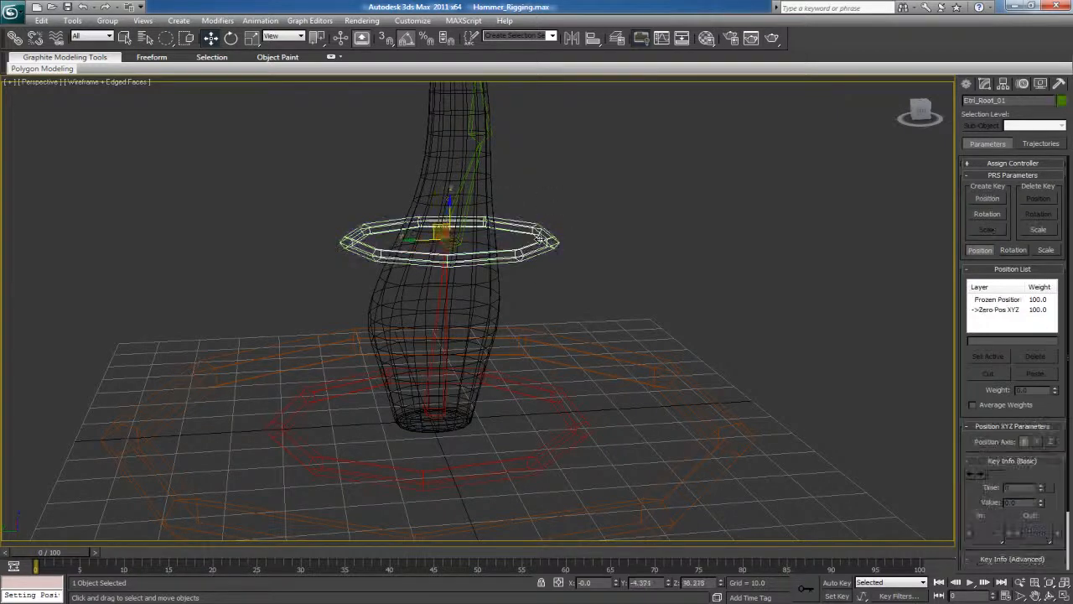
{"action": "left_click", "coordinate": [441, 302]}
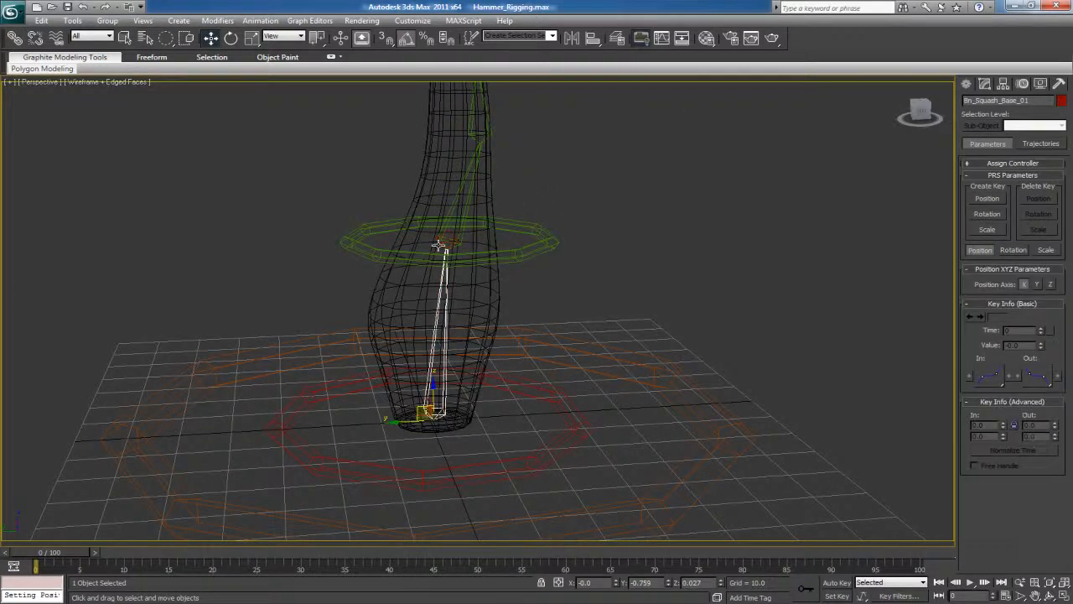
Create a Point helper on the grid beside the base of the hammer character
{"action": "left_click", "coordinate": [968, 86]}
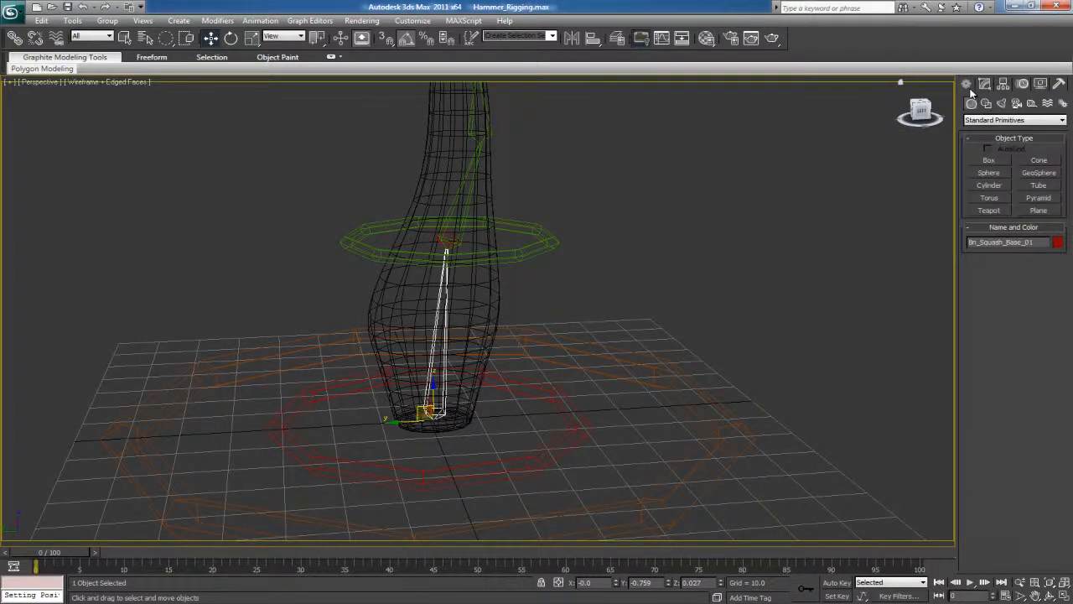
{"action": "left_click", "coordinate": [1032, 103]}
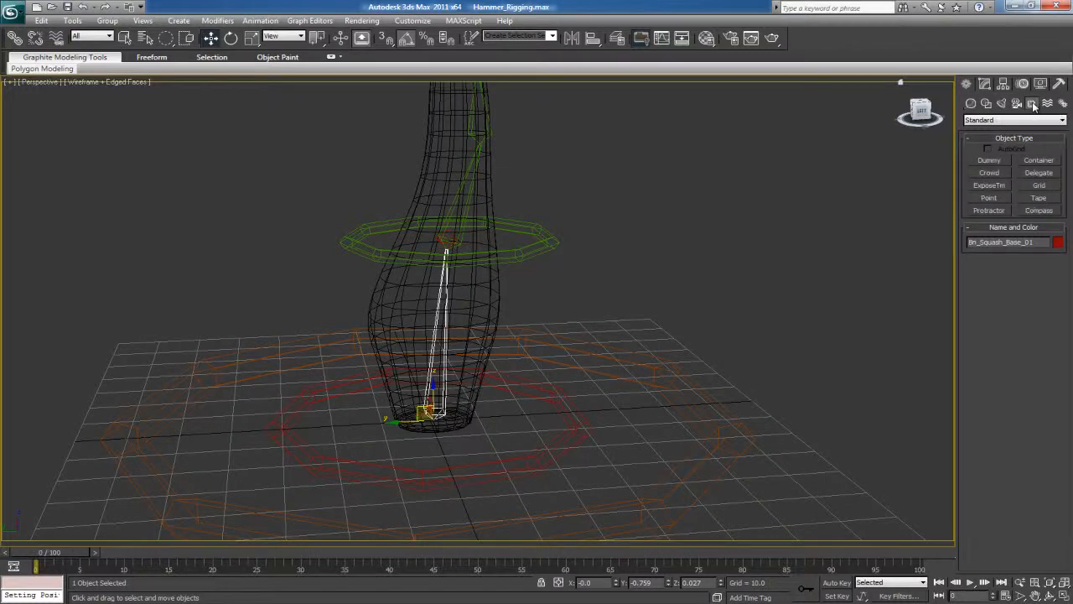
{"action": "left_click", "coordinate": [990, 198]}
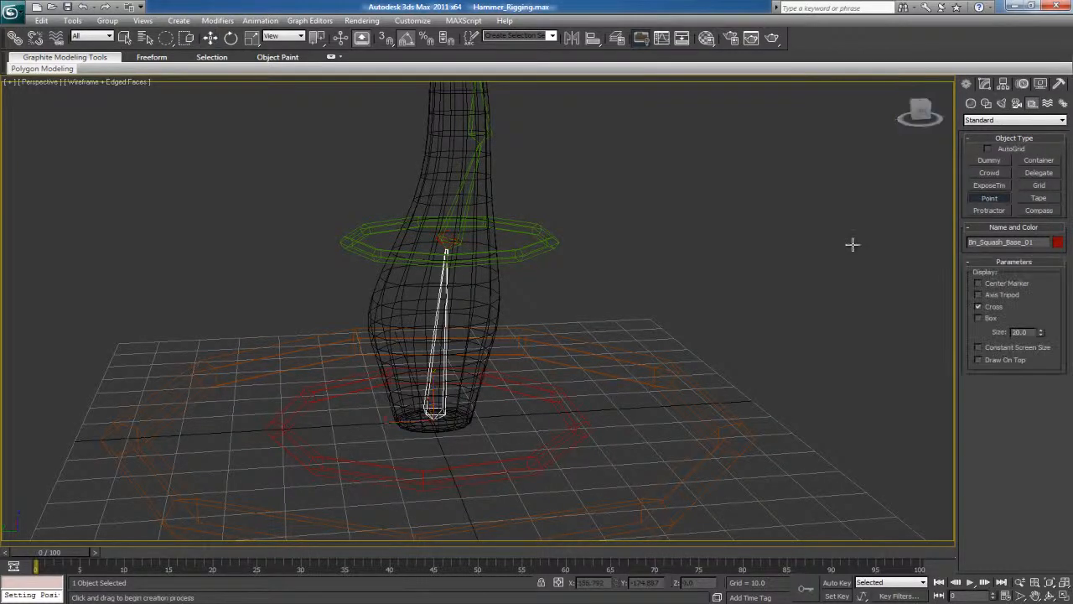
{"action": "left_click", "coordinate": [625, 409]}
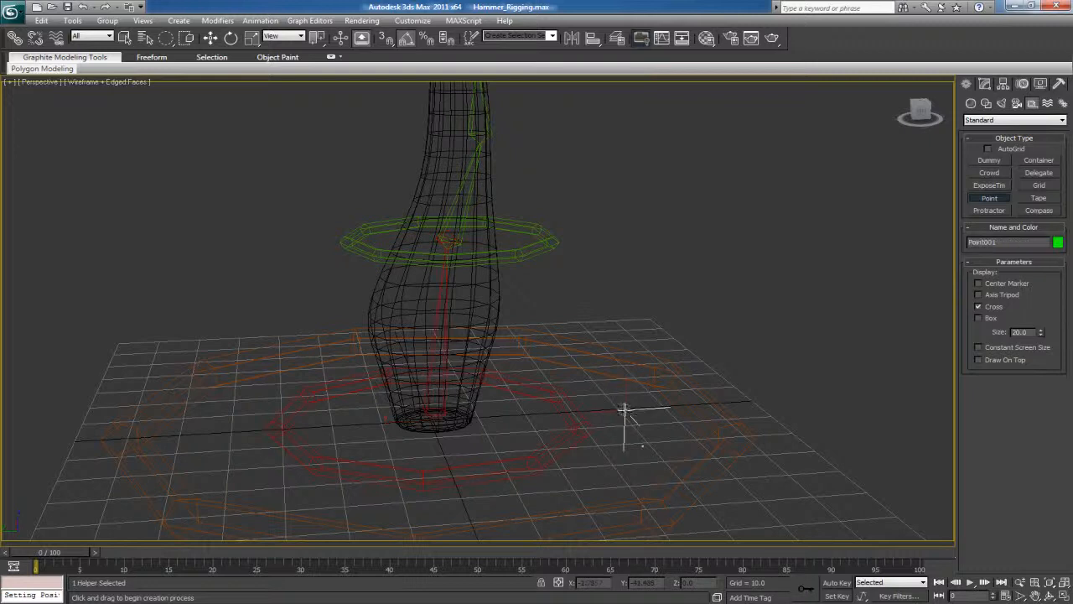
Display the Point helper as a box without the cross, and align its position and orientation to the Bn_Squash_End_01 bone's pivot
{"action": "left_click", "coordinate": [978, 319]}
{"action": "left_click", "coordinate": [978, 306]}
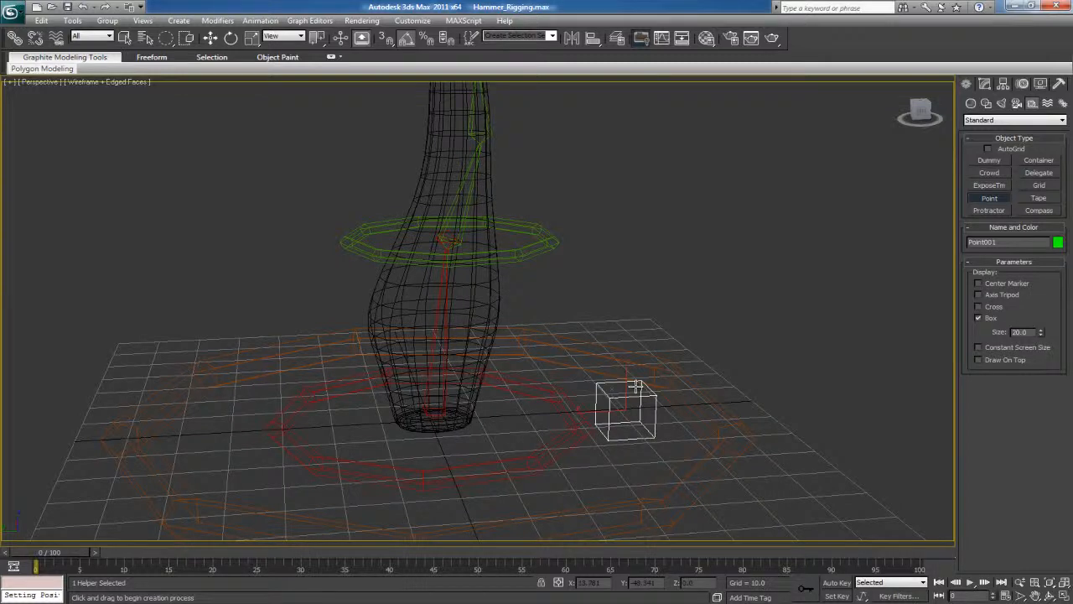
{"action": "key", "text": "alt+a"}
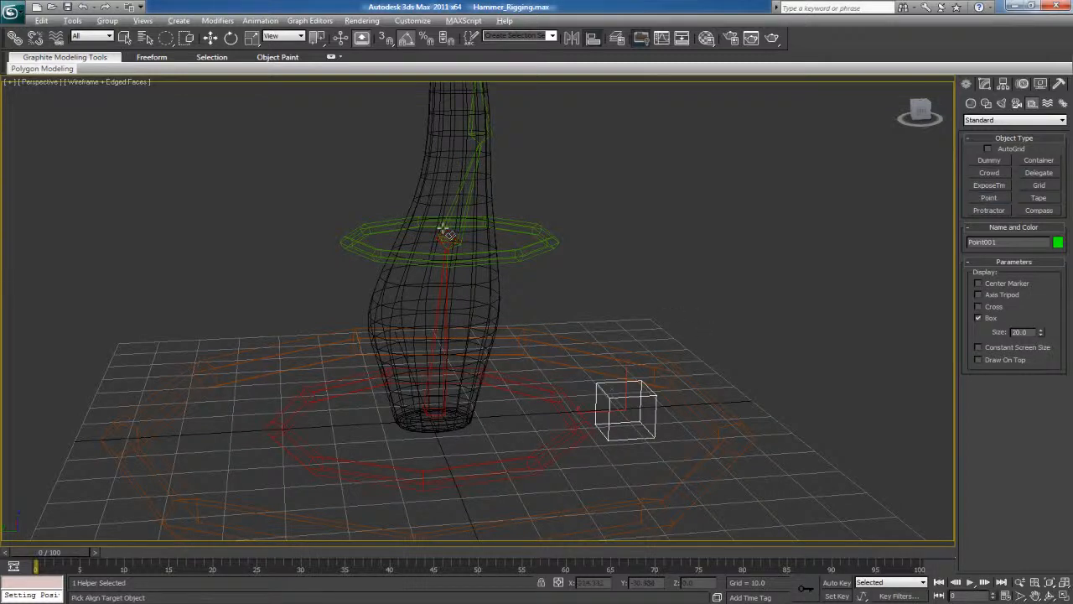
{"action": "left_click", "coordinate": [451, 235]}
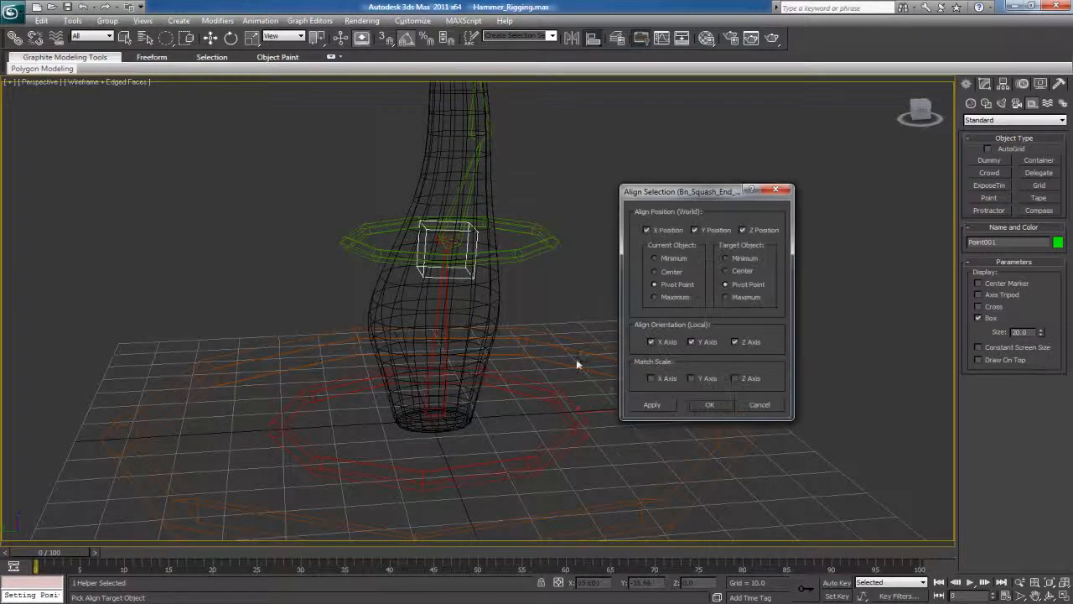
{"action": "left_click", "coordinate": [710, 405]}
{"action": "left_click", "coordinate": [539, 307]}
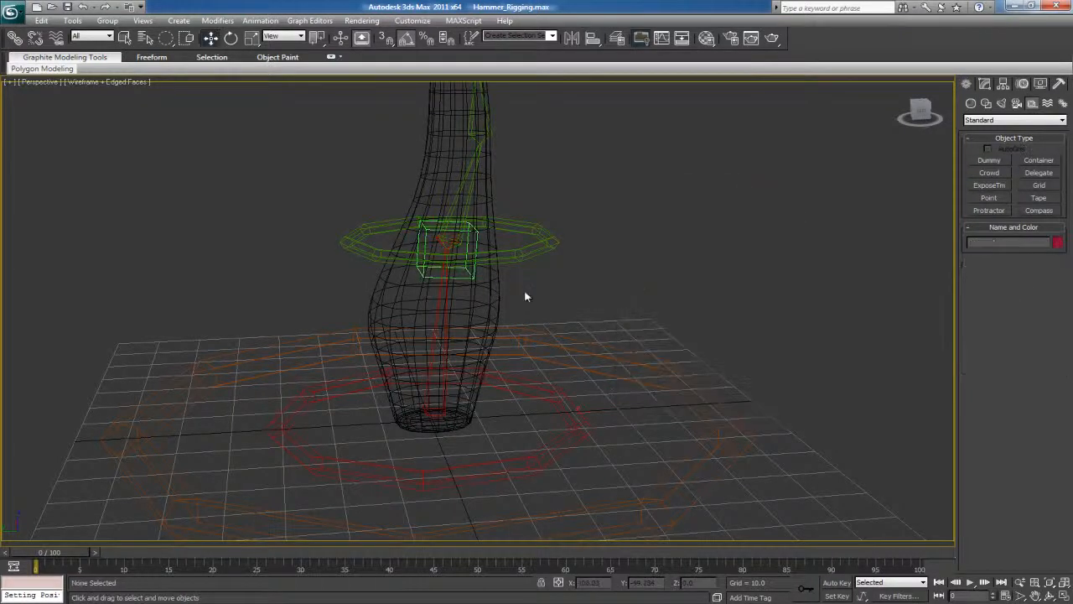
Link the boxed Point helper to the Ctrl_Root_01 ring as its parent
{"action": "key", "text": "q"}
{"action": "left_click", "coordinate": [476, 233]}
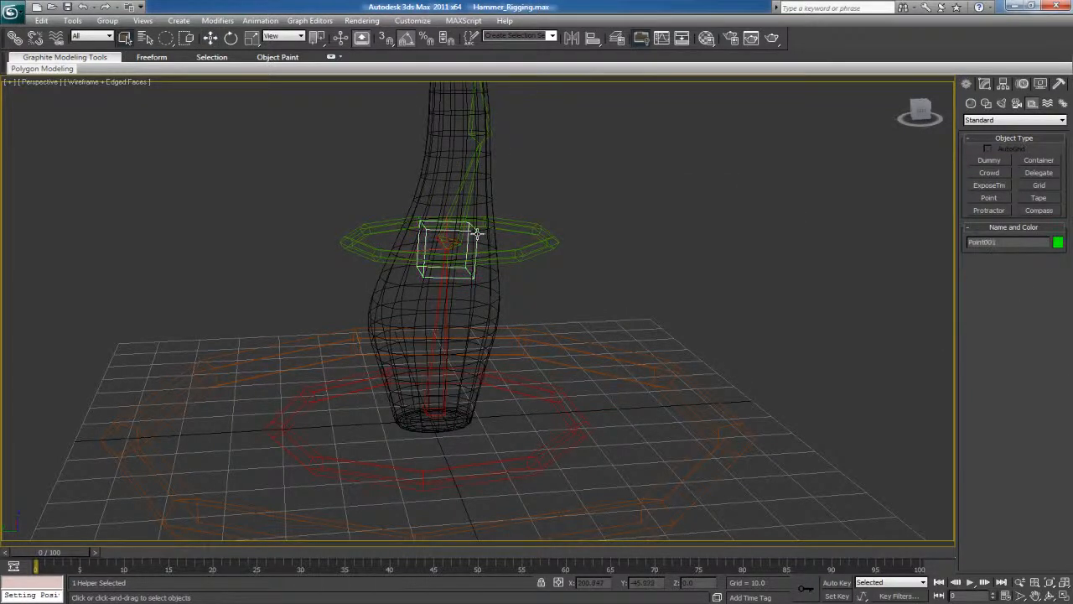
{"action": "scroll", "coordinate": [520, 251], "scroll_direction": "up", "scroll_amount": 6}
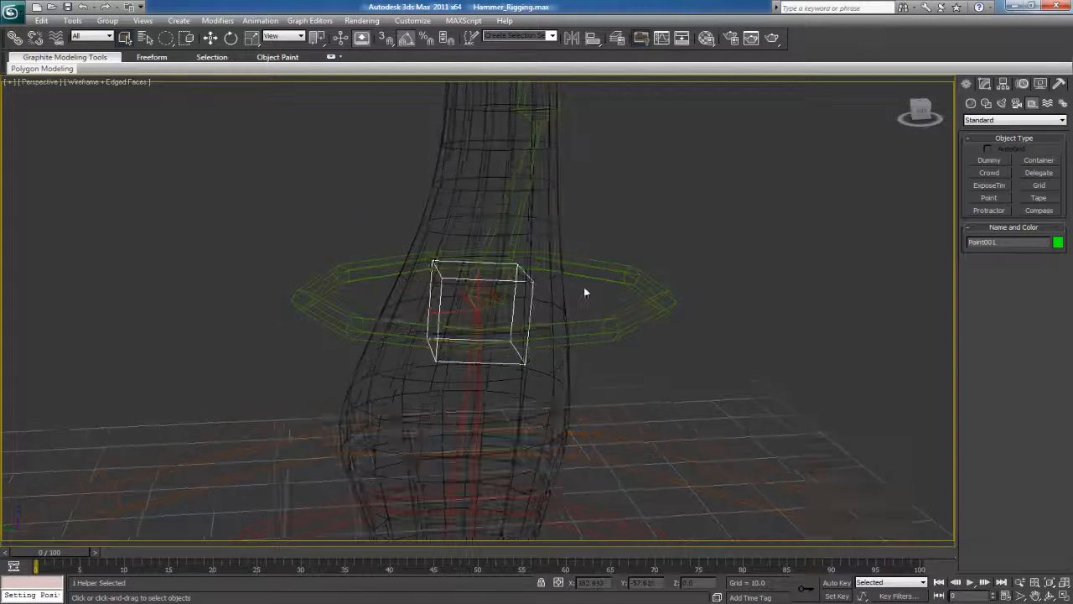
{"action": "mouse_move", "coordinate": [521, 252]}
{"action": "middle_mouse_down", "text": "alt"}
{"action": "mouse_move", "coordinate": [521, 240]}
{"action": "mouse_move", "coordinate": [524, 259]}
{"action": "middle_mouse_up", "text": "alt"}
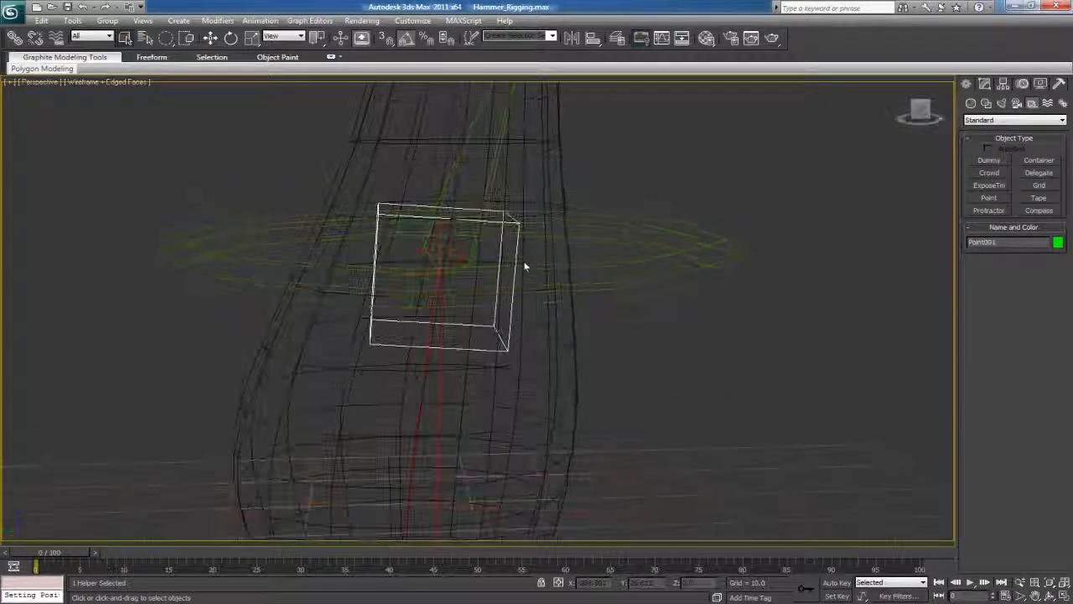
{"action": "left_click", "coordinate": [125, 37]}
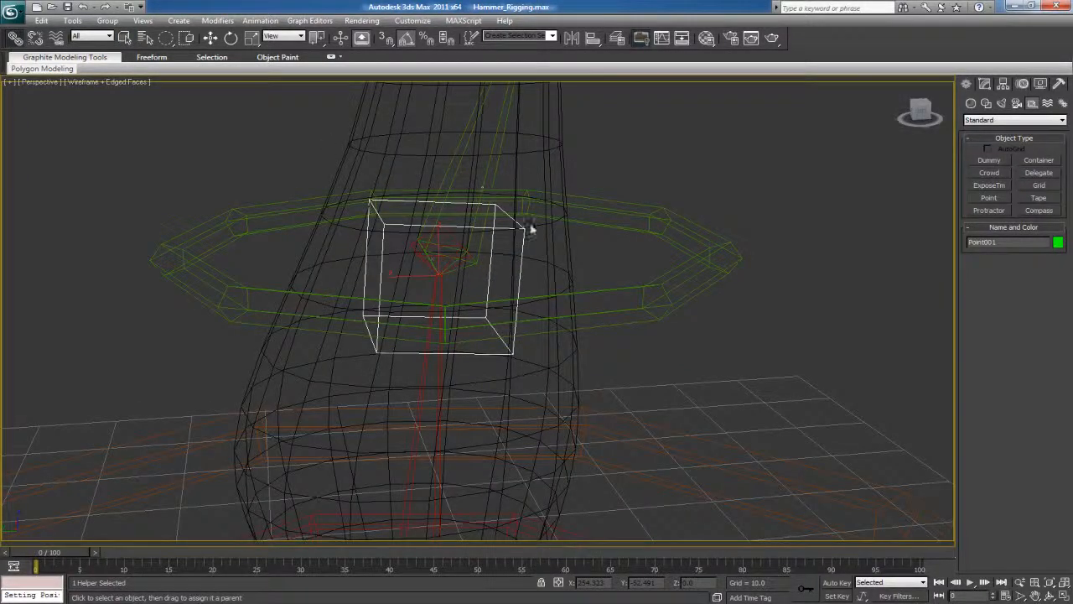
{"action": "left_click", "coordinate": [673, 229]}
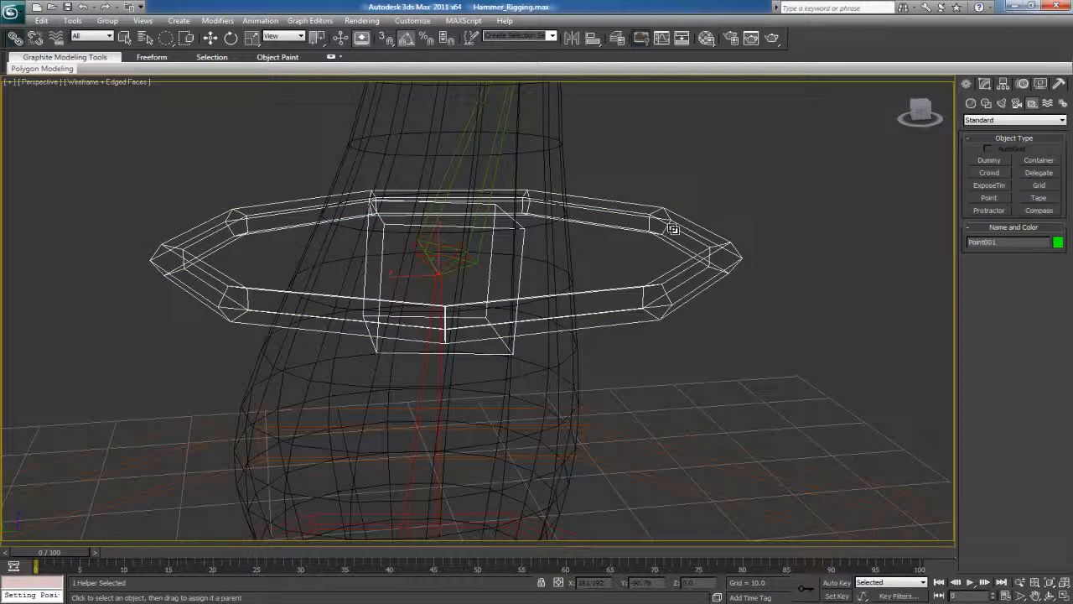
Try moving the Ctrl_Root_01 ring to check how the linked Point helper follows, and return the ring to its original position
{"action": "key", "text": "e"}
{"action": "key", "text": "w"}
{"action": "left_click_drag", "start_coordinate": [437, 239], "coordinate": [485, 226]}
{"action": "scroll", "coordinate": [484, 226], "scroll_direction": "down", "scroll_amount": 3}
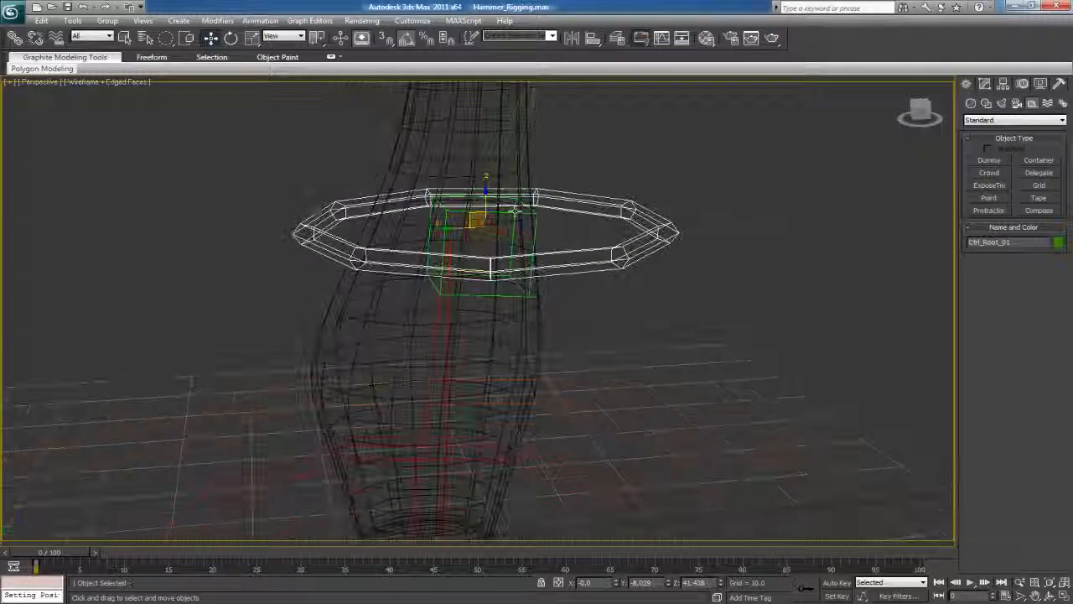
{"action": "left_click_drag", "start_coordinate": [484, 298], "coordinate": [451, 310]}
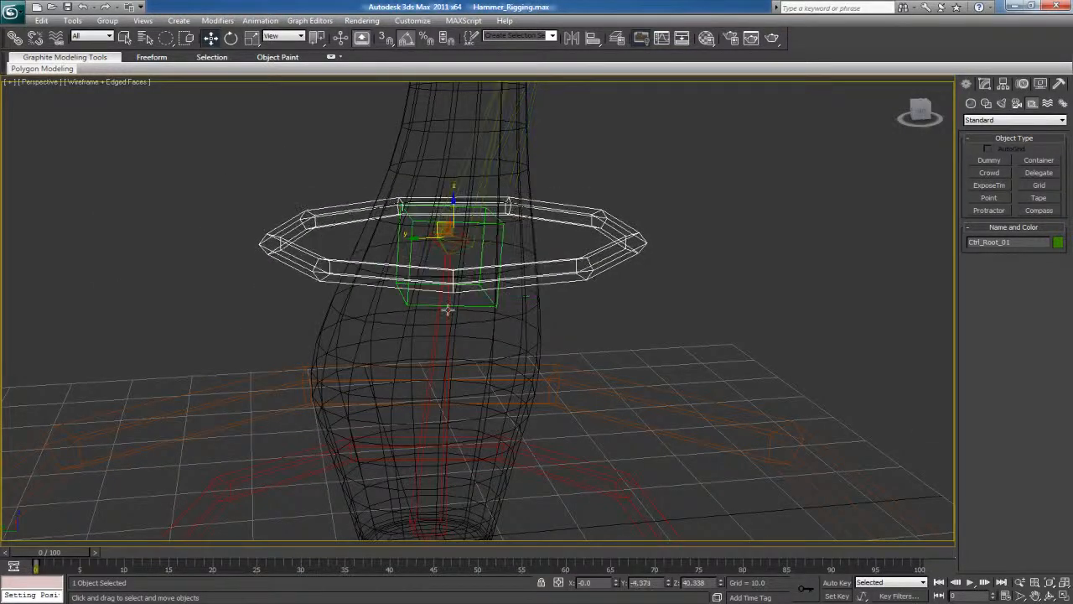
Apply a LookAt constraint to the Bn_Squash_Base_01 bone with the Point001 helper as its target
{"action": "left_click", "coordinate": [435, 342]}
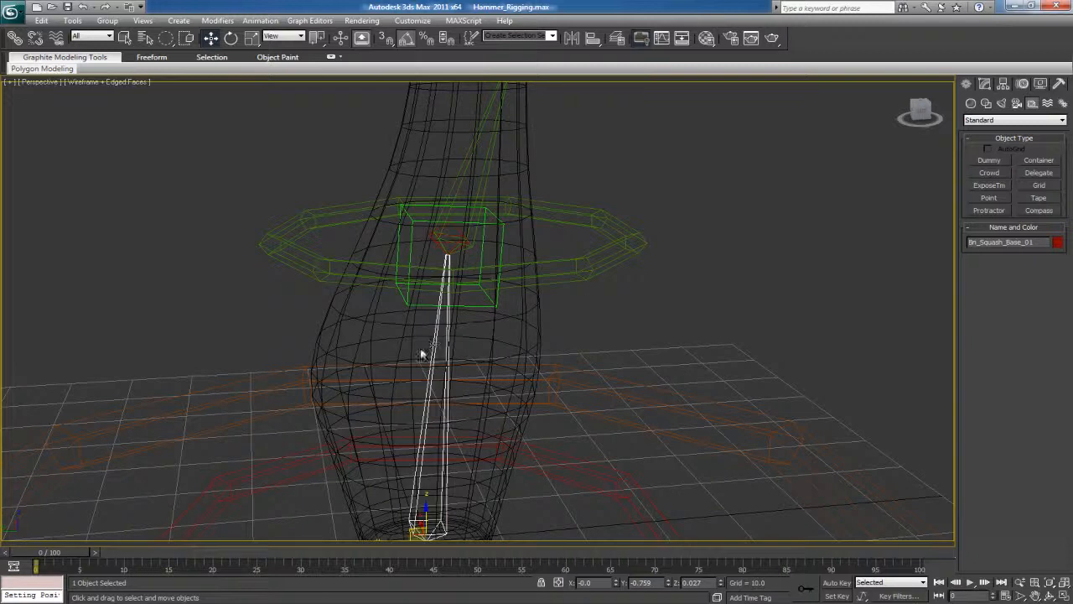
{"action": "left_click", "coordinate": [260, 21]}
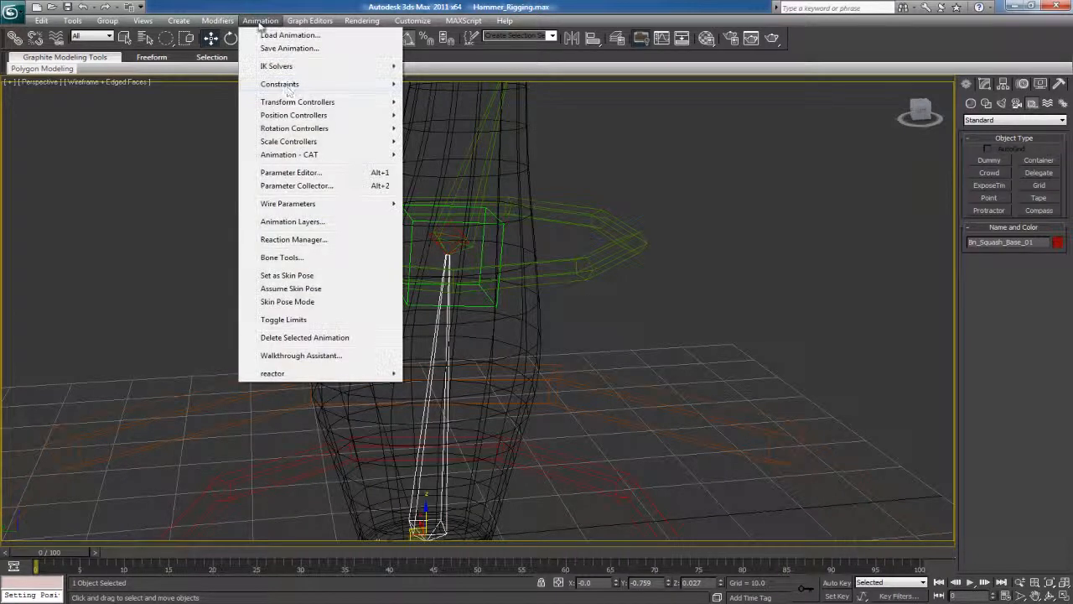
{"action": "mouse_move", "coordinate": [289, 84]}
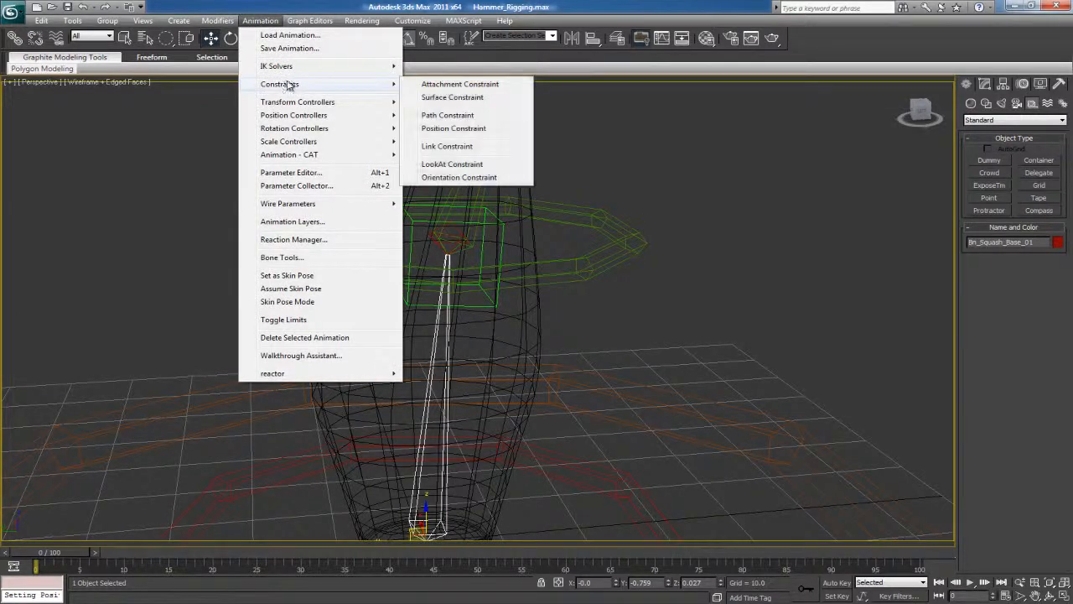
{"action": "left_click", "coordinate": [452, 165]}
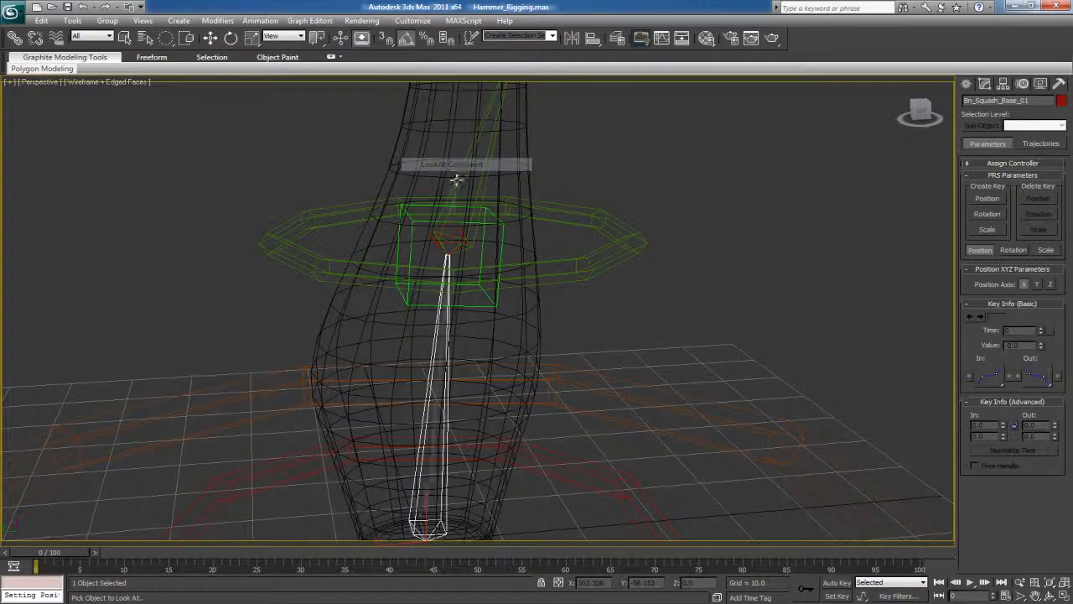
{"action": "left_click", "coordinate": [480, 245]}
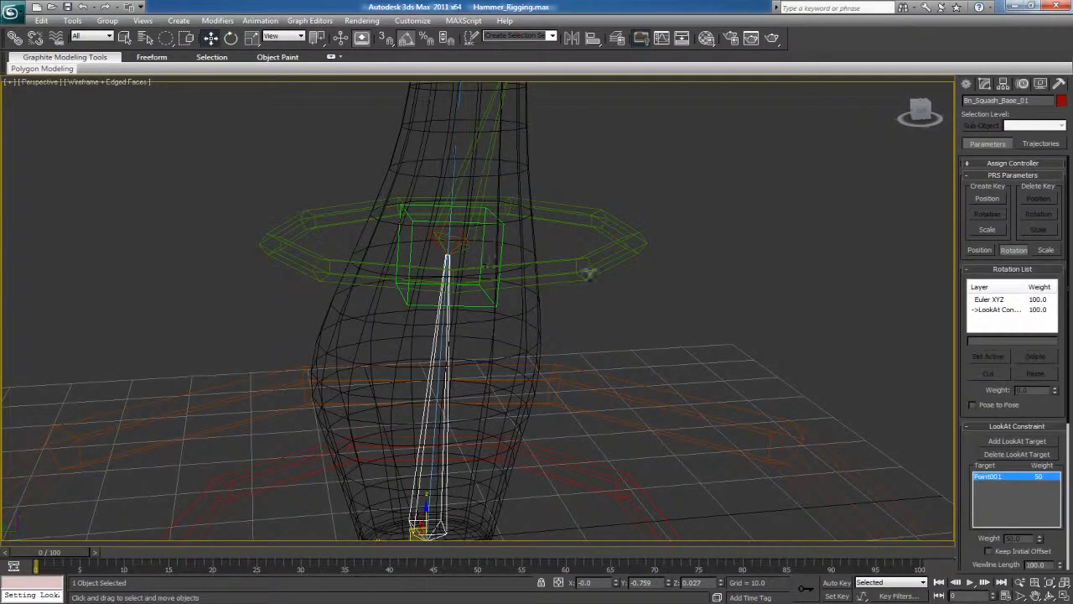
Try moving the Ctrl_Root_01 ring to check how the squash base bone aims at the helper, and undo the move
{"action": "left_click", "coordinate": [606, 263]}
{"action": "scroll", "coordinate": [554, 265], "scroll_direction": "down", "scroll_amount": 2}
{"action": "left_click_drag", "start_coordinate": [459, 265], "coordinate": [419, 202]}
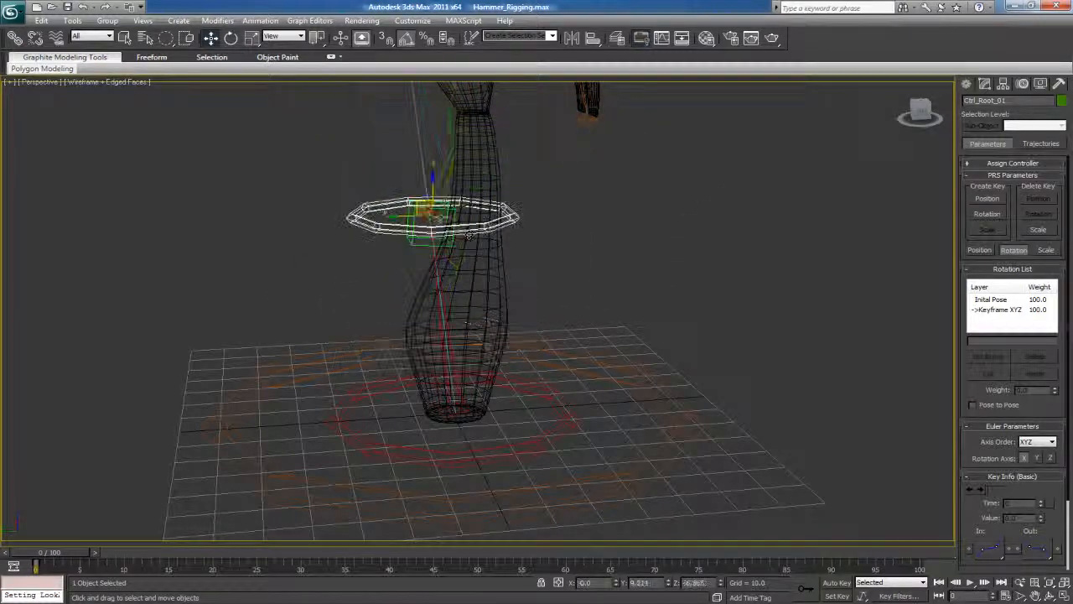
{"action": "key", "text": "ctrl+z"}
{"action": "middle_click_drag", "start_coordinate": [604, 198], "coordinate": [603, 246]}
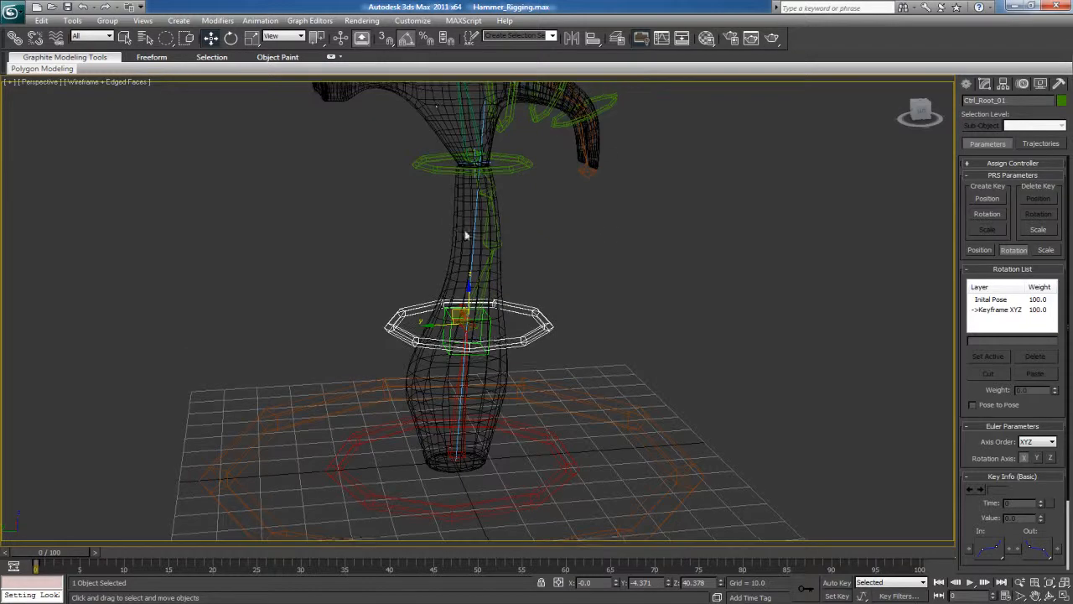
{"action": "middle_click_drag", "start_coordinate": [451, 221], "coordinate": [448, 258]}
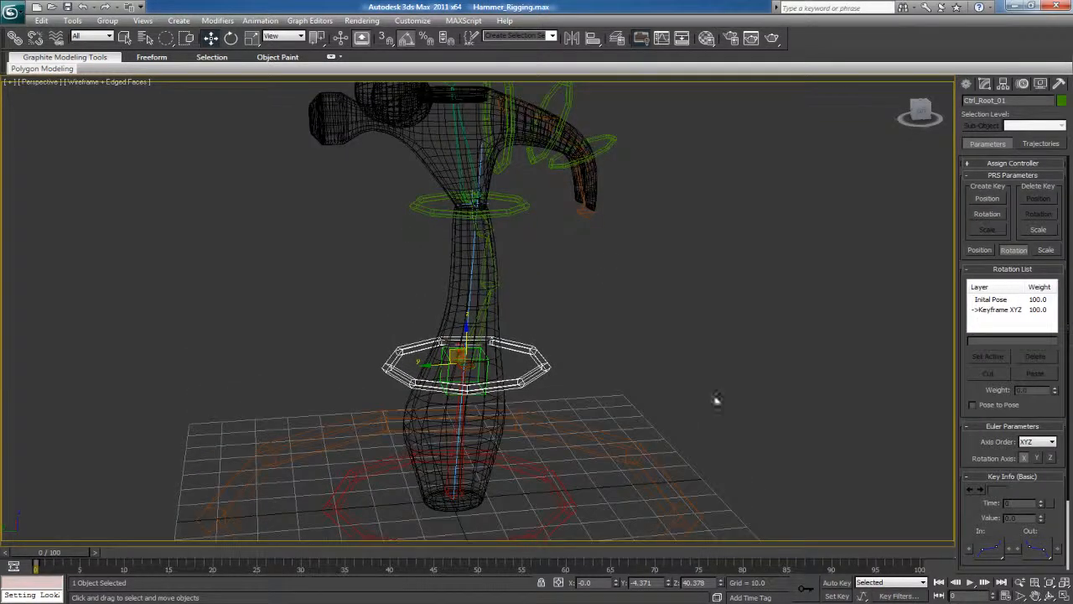
Align the source axis to the Y upnode axis in the Bn_Squash_Base_01 bone's LookAt constraint
{"action": "left_click_drag", "start_coordinate": [959, 497], "coordinate": [947, 340]}
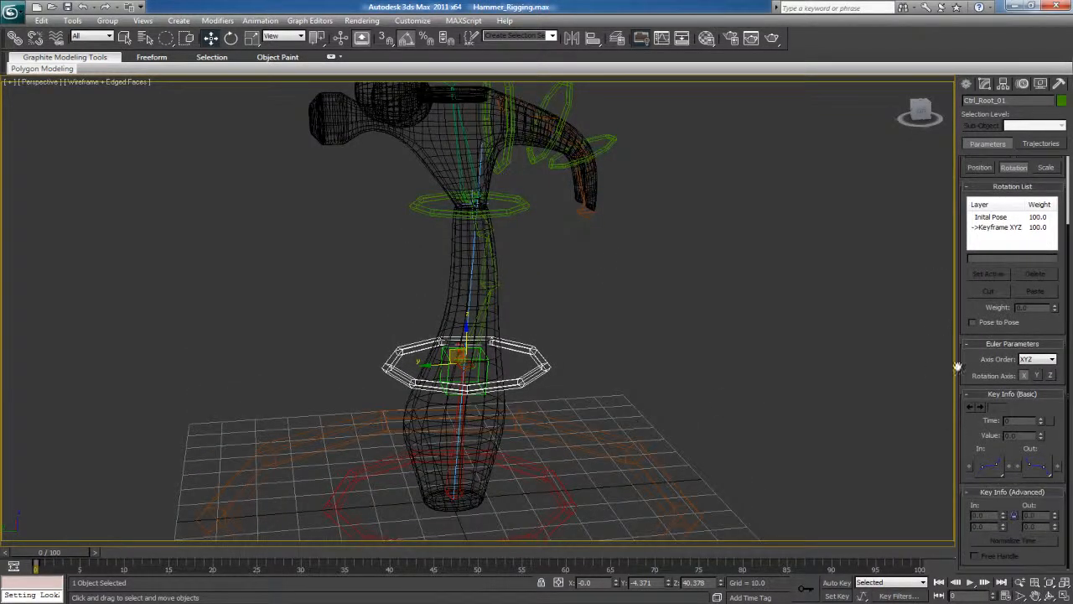
{"action": "left_click", "coordinate": [466, 452]}
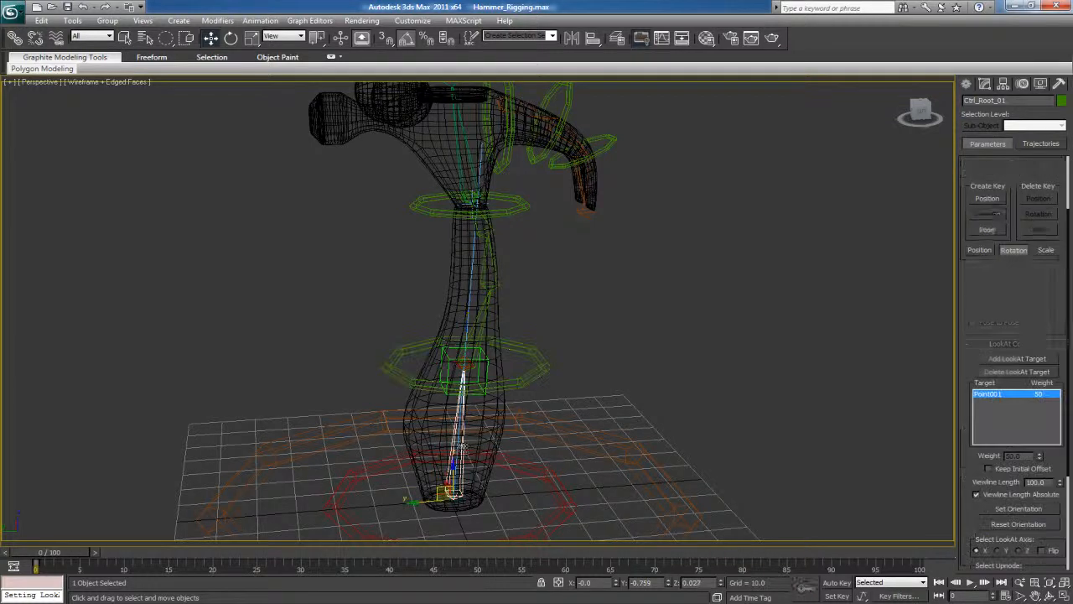
{"action": "left_click_drag", "start_coordinate": [965, 446], "coordinate": [959, 282]}
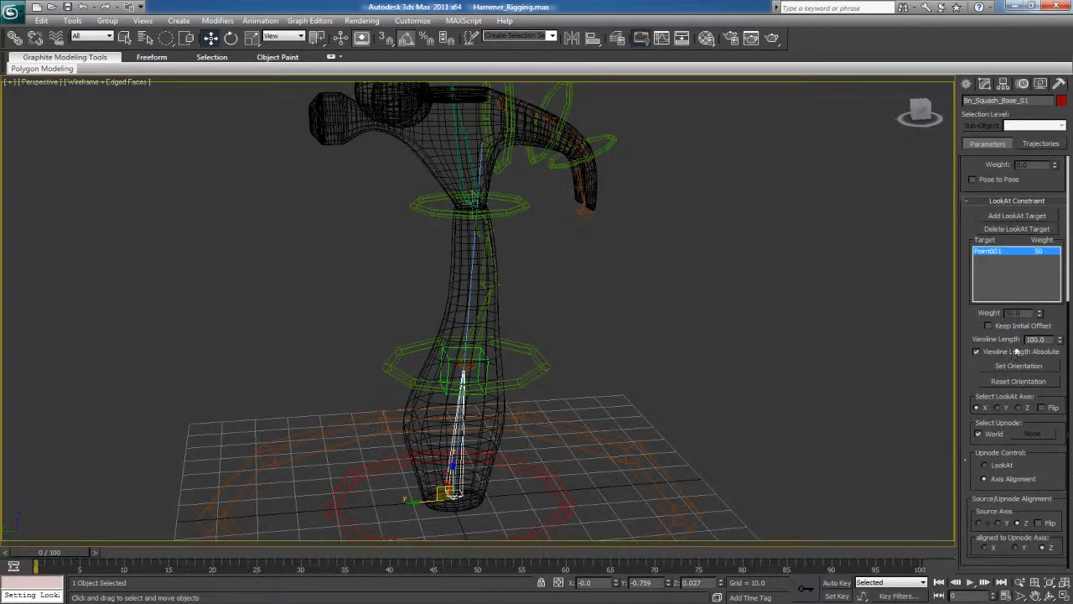
{"action": "left_click", "coordinate": [1016, 546]}
{"action": "left_click", "coordinate": [546, 415]}
{"action": "middle_click_drag", "start_coordinate": [546, 415], "coordinate": [451, 265]}
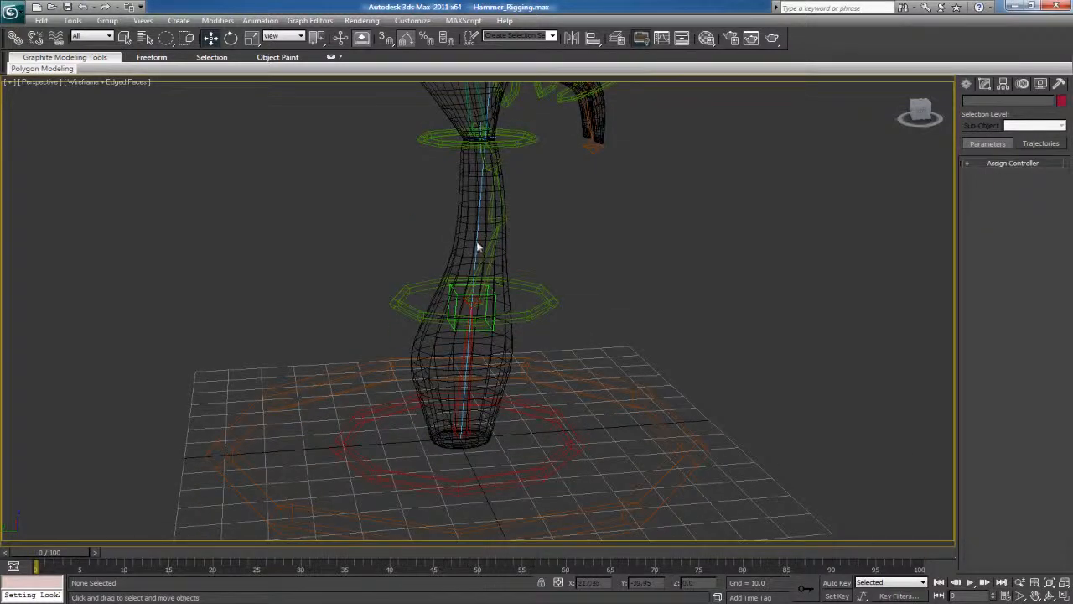
Shorten the viewline length of the Bn_Squash_Base_01 bone's LookAt constraint to 38.0
{"action": "scroll", "coordinate": [477, 469], "scroll_direction": "up", "scroll_amount": 4}
{"action": "left_click", "coordinate": [463, 403]}
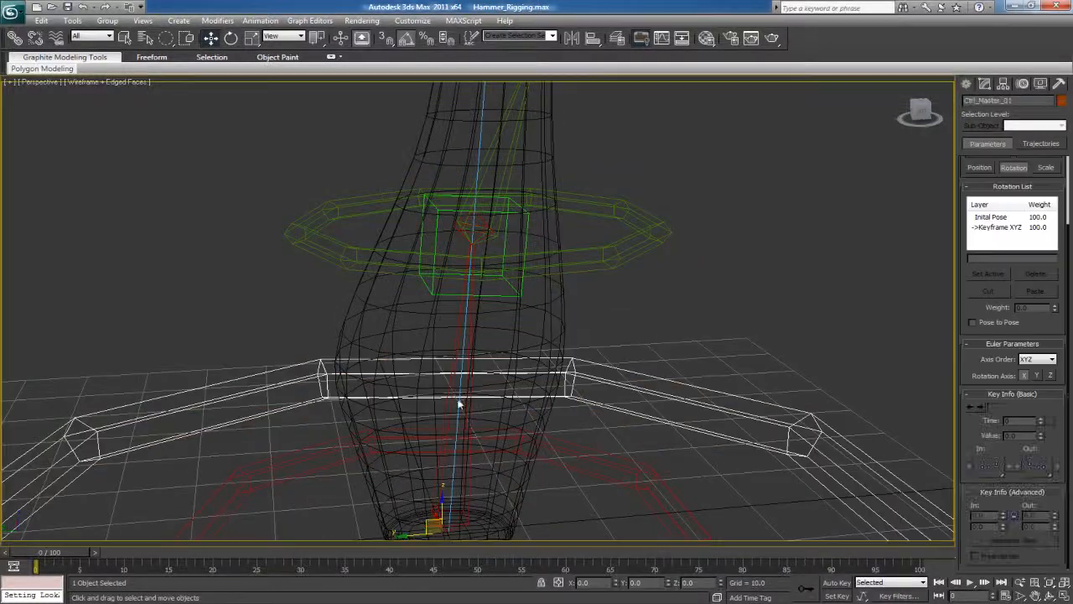
{"action": "left_click", "coordinate": [458, 404]}
{"action": "left_click", "coordinate": [465, 408]}
{"action": "left_click_drag", "start_coordinate": [968, 468], "coordinate": [967, 397]}
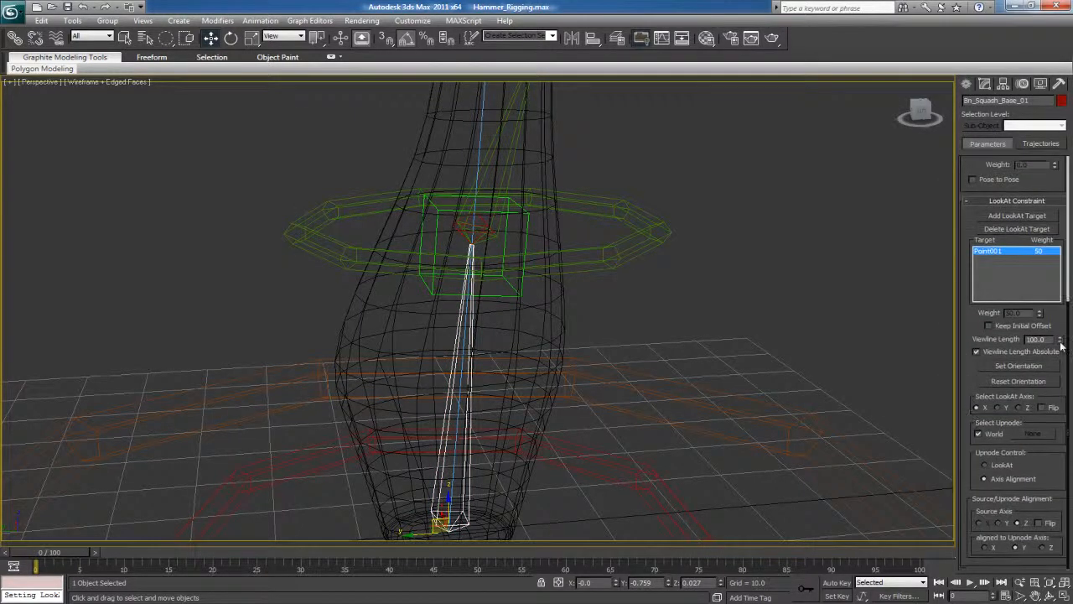
{"action": "left_click_drag", "start_coordinate": [1055, 338], "coordinate": [1069, 377]}
{"action": "left_click", "coordinate": [714, 317]}
Rename the Point helper at the root ring as Hlp_Squash_01
{"action": "middle_click_drag", "start_coordinate": [627, 305], "coordinate": [641, 350]}
{"action": "left_click", "coordinate": [543, 285]}
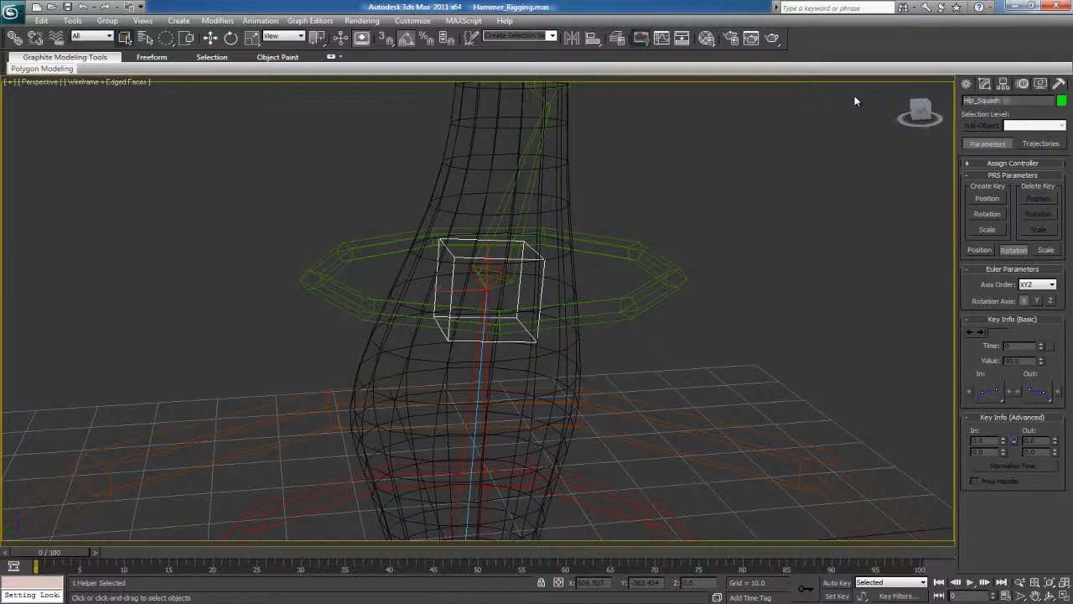
{"action": "left_click", "coordinate": [696, 248]}
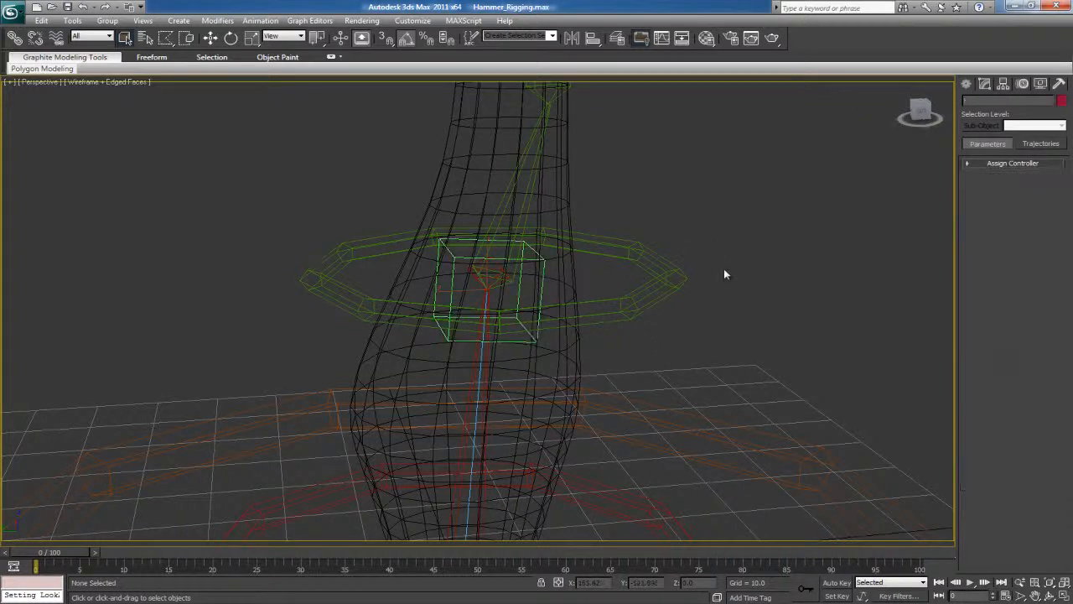
Link the Bn_Squash_Base_01 bone to the Ctrl_Squash_Base_01 ring at the hammer's base
{"action": "scroll", "coordinate": [712, 269], "scroll_direction": "down", "scroll_amount": 8}
{"action": "left_click", "coordinate": [521, 321]}
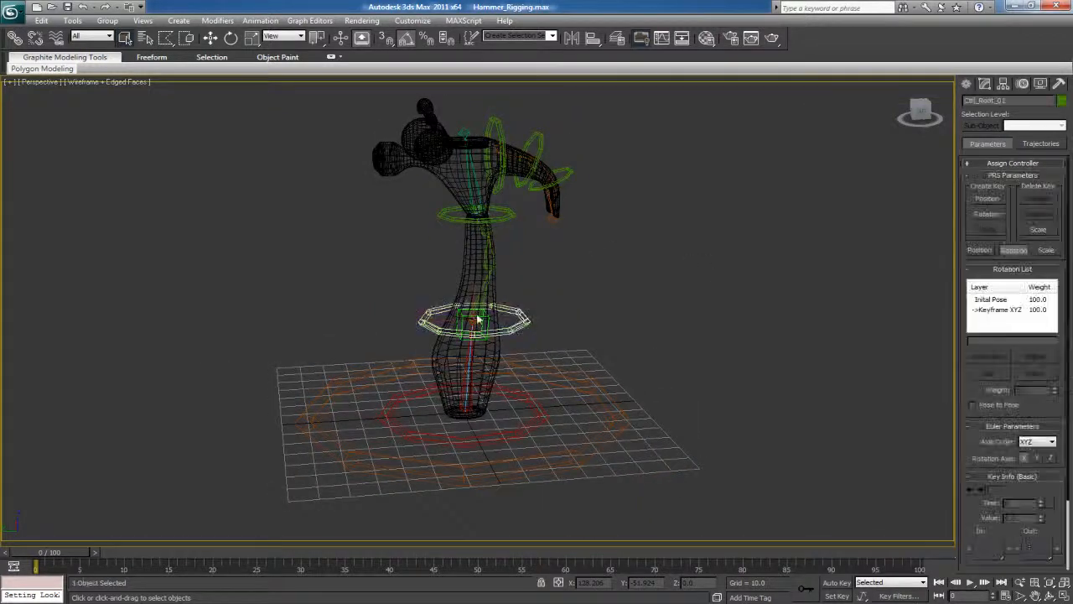
{"action": "left_click", "coordinate": [459, 410]}
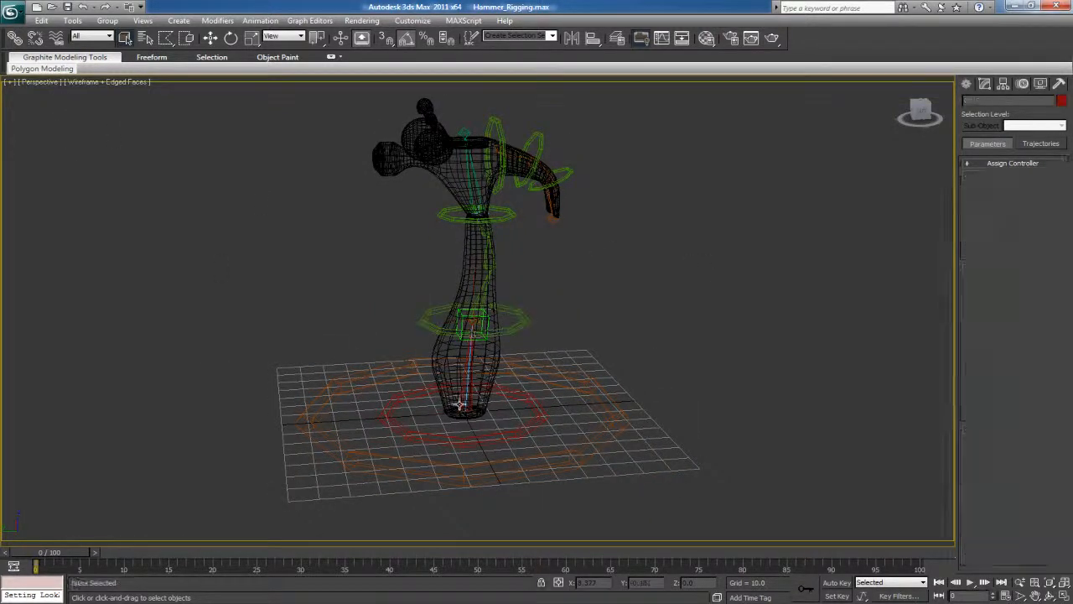
{"action": "left_click", "coordinate": [15, 38]}
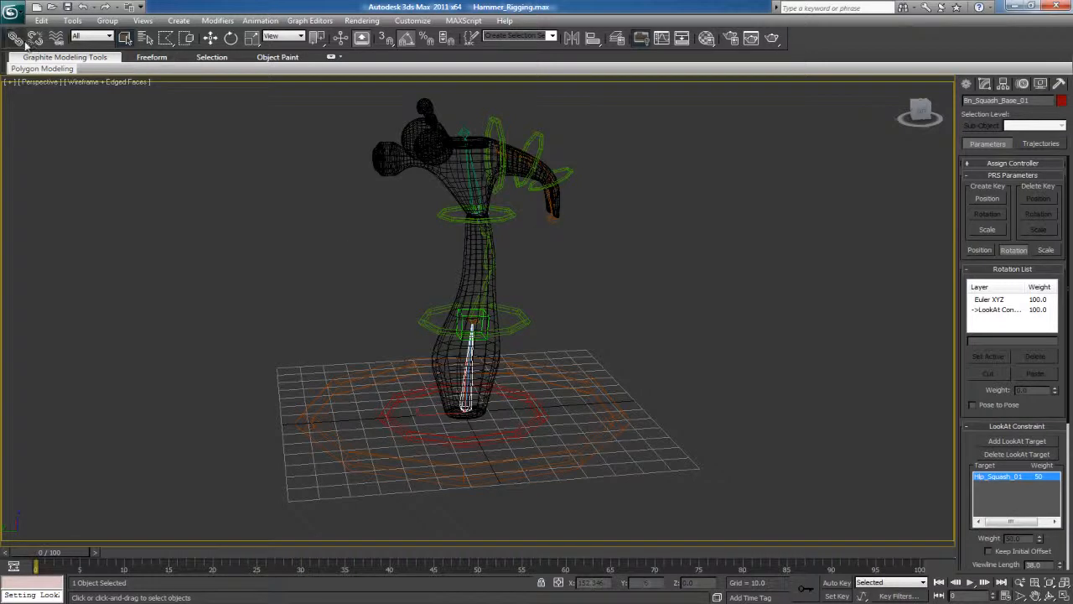
{"action": "left_click_drag", "start_coordinate": [411, 431], "coordinate": [412, 433]}
Try moving the Ctrl_Squash_Base_01 and Ctrl_Root_01 rings to check how the squash bones respond, and undo both moves
{"action": "key", "text": "w"}
{"action": "left_click", "coordinate": [453, 392]}
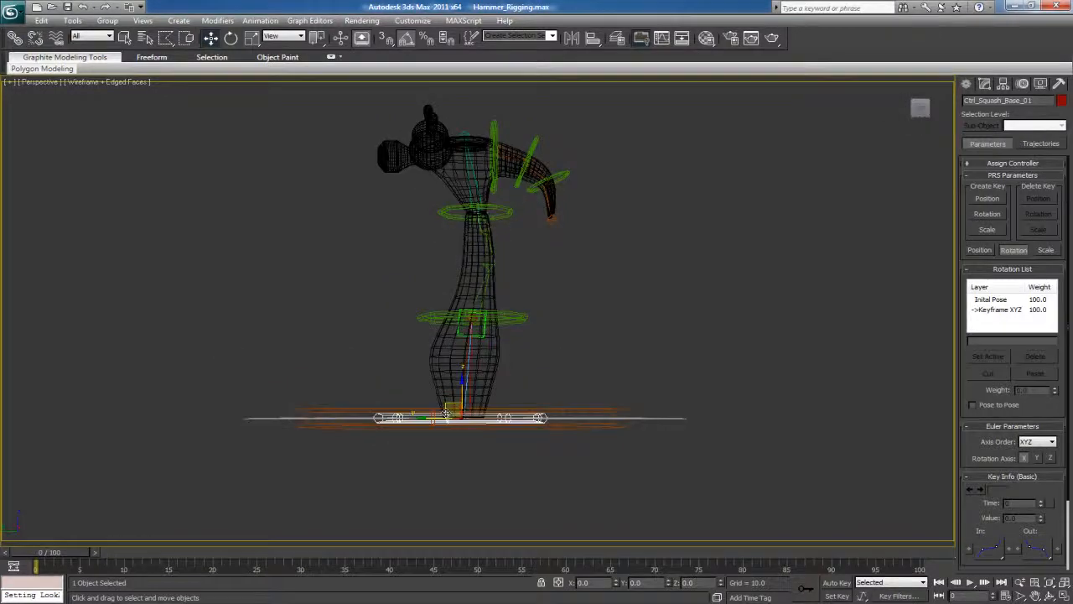
{"action": "left_click_drag", "start_coordinate": [450, 411], "coordinate": [462, 390]}
{"action": "key", "text": "ctrl+z"}
{"action": "left_click_drag", "start_coordinate": [507, 314], "coordinate": [447, 318]}
{"action": "key", "text": "ctrl+z"}
{"action": "middle_click_drag", "start_coordinate": [526, 317], "coordinate": [531, 412], "text": "alt"}
Link the squash base, root, neck and three claw control rings to the large Ctrl_Master_01 ring
{"action": "left_click", "coordinate": [534, 411]}
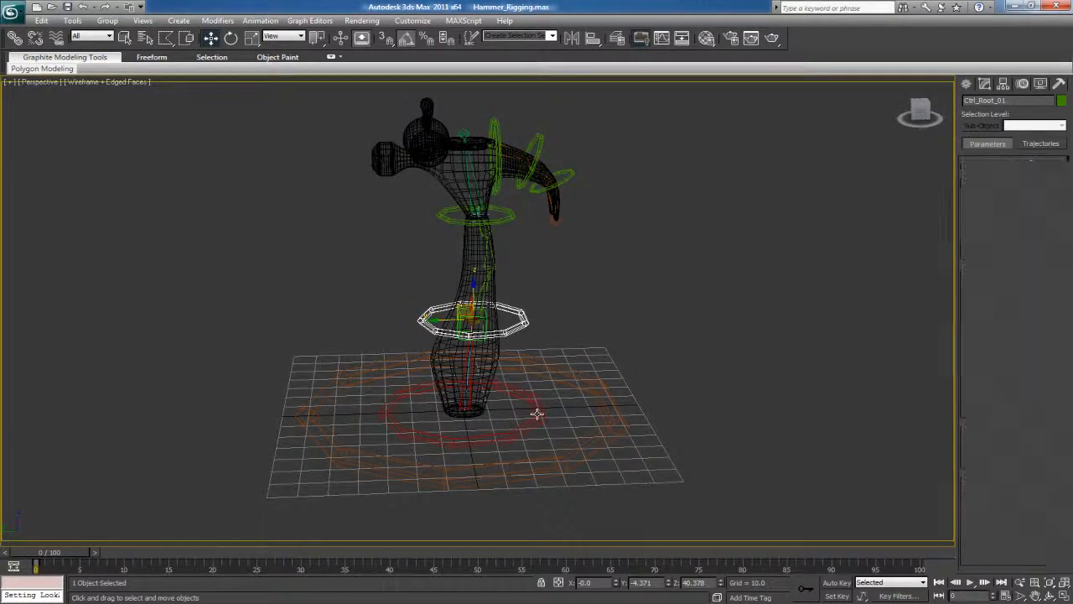
{"action": "left_click", "coordinate": [522, 327], "text": "ctrl"}
{"action": "left_click_drag", "start_coordinate": [521, 327], "coordinate": [515, 252]}
{"action": "key", "text": "ctrl+z"}
{"action": "left_click", "coordinate": [506, 215]}
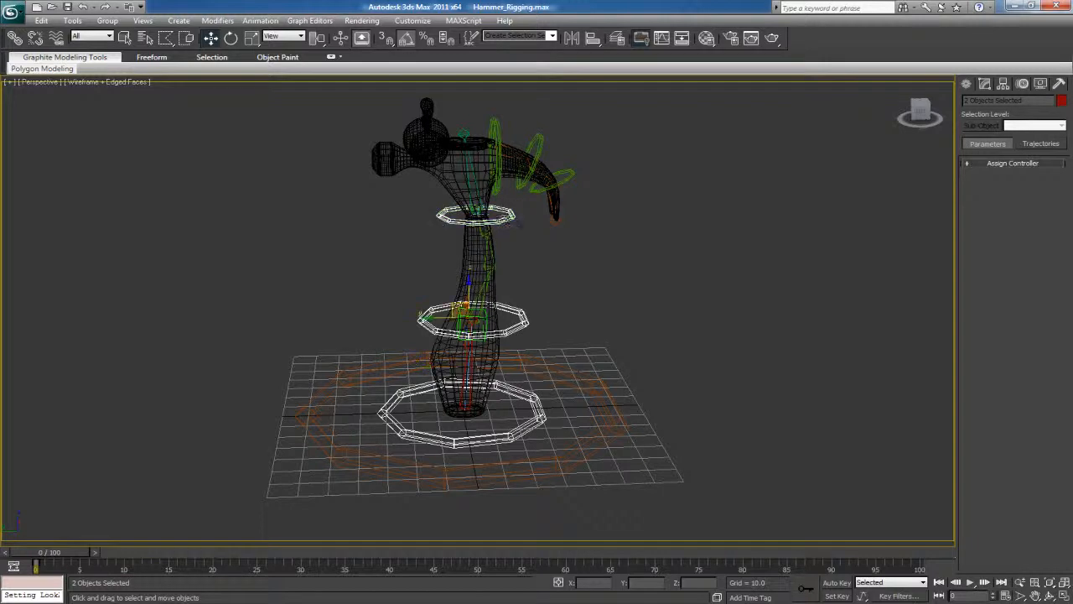
{"action": "left_click", "coordinate": [493, 138], "text": "ctrl"}
{"action": "left_click", "coordinate": [541, 142], "text": "ctrl"}
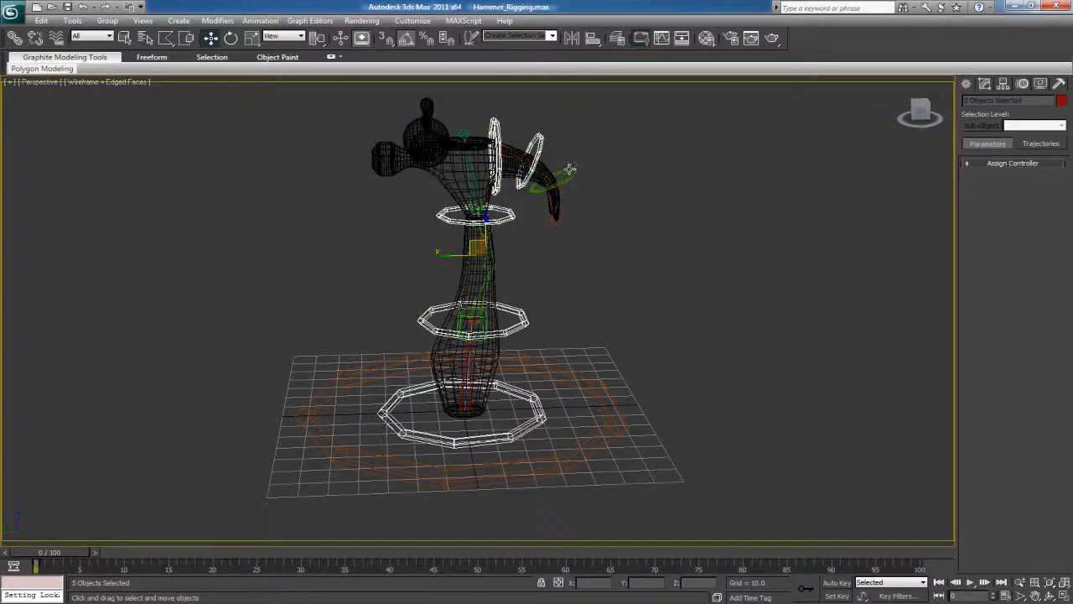
{"action": "left_click", "coordinate": [569, 168], "text": "ctrl"}
{"action": "left_click", "coordinate": [15, 38]}
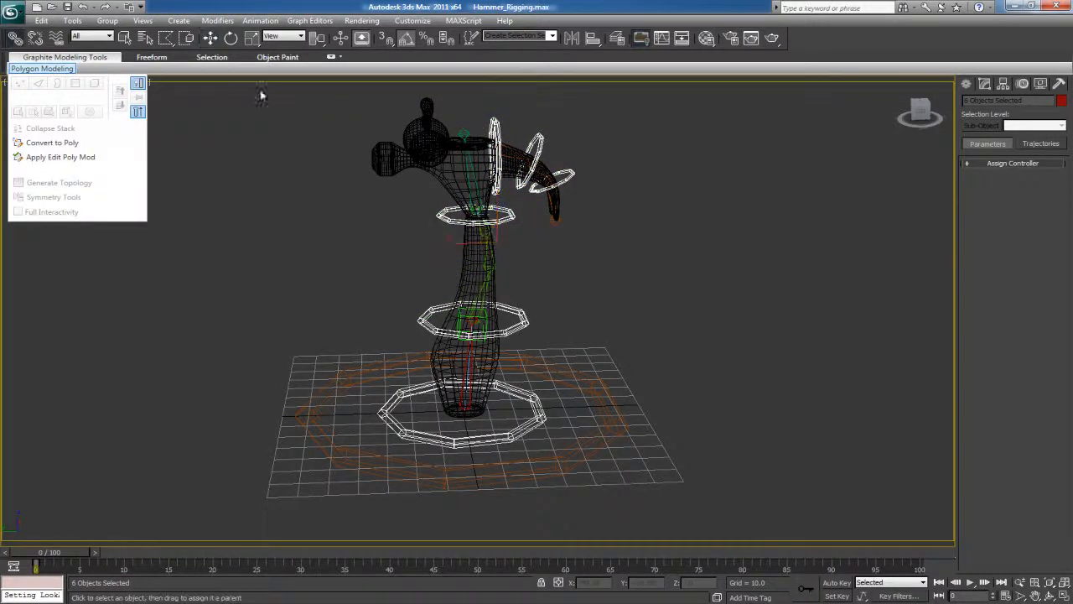
{"action": "left_click_drag", "start_coordinate": [493, 122], "coordinate": [603, 442]}
Try rotating the Ctrl_Master_01 ring to check how the whole hammer rig follows
{"action": "left_click", "coordinate": [588, 381]}
{"action": "key", "text": "e"}
{"action": "mouse_move", "coordinate": [478, 382]}
{"action": "left_mouse_down"}
{"action": "mouse_move", "coordinate": [475, 421]}
{"action": "mouse_move", "coordinate": [476, 384]}
{"action": "left_mouse_up"}
{"action": "scroll", "coordinate": [569, 342], "scroll_direction": "up", "scroll_amount": 4}
{"action": "middle_click_drag", "start_coordinate": [569, 342], "coordinate": [457, 262], "text": "alt"}
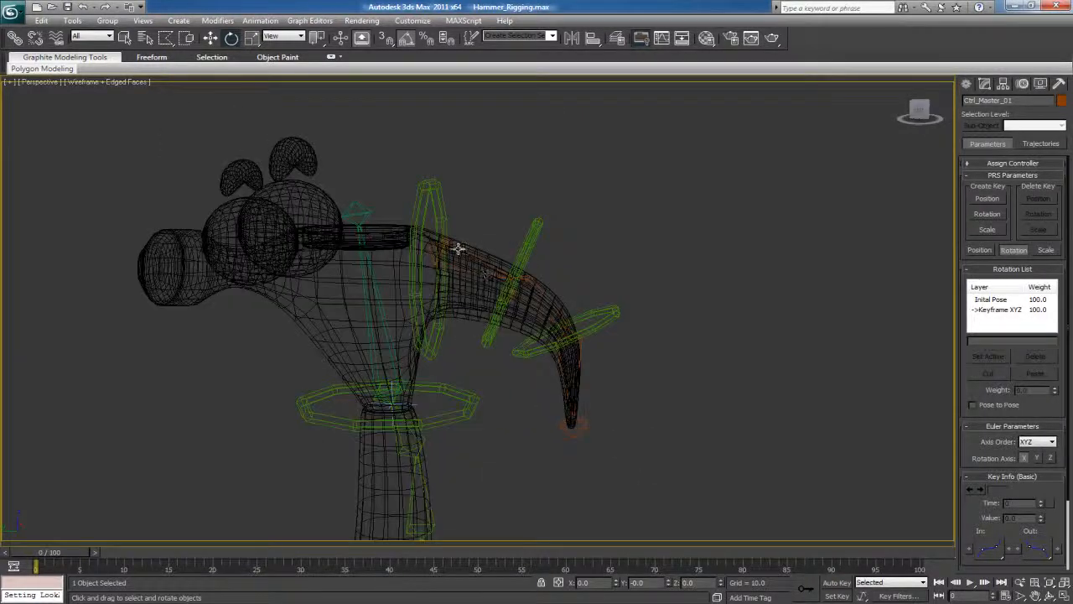
Link the claw bones Bn_Teeth_Base_01, Bn_Teeth_02 and Bn_Teeth_03 to the Ctrl_Teeth_01, Ctrl_Teeth_02 and Ctrl_Teeth_03 rings respectively
{"action": "left_click", "coordinate": [458, 248]}
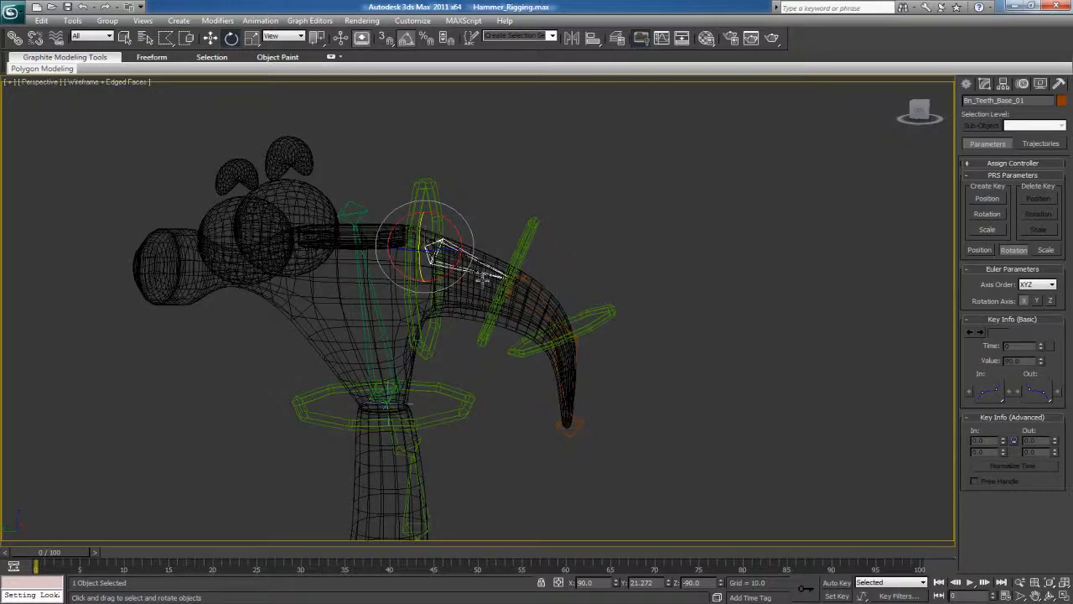
{"action": "scroll", "coordinate": [448, 202], "scroll_direction": "up", "scroll_amount": 3}
{"action": "left_click", "coordinate": [34, 39]}
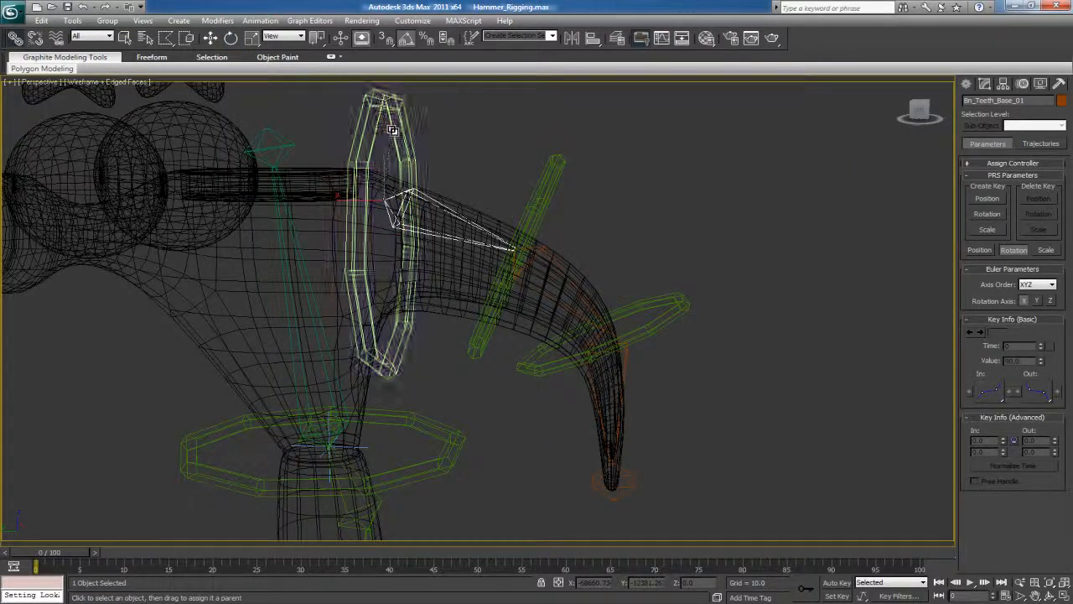
{"action": "left_click", "coordinate": [544, 251]}
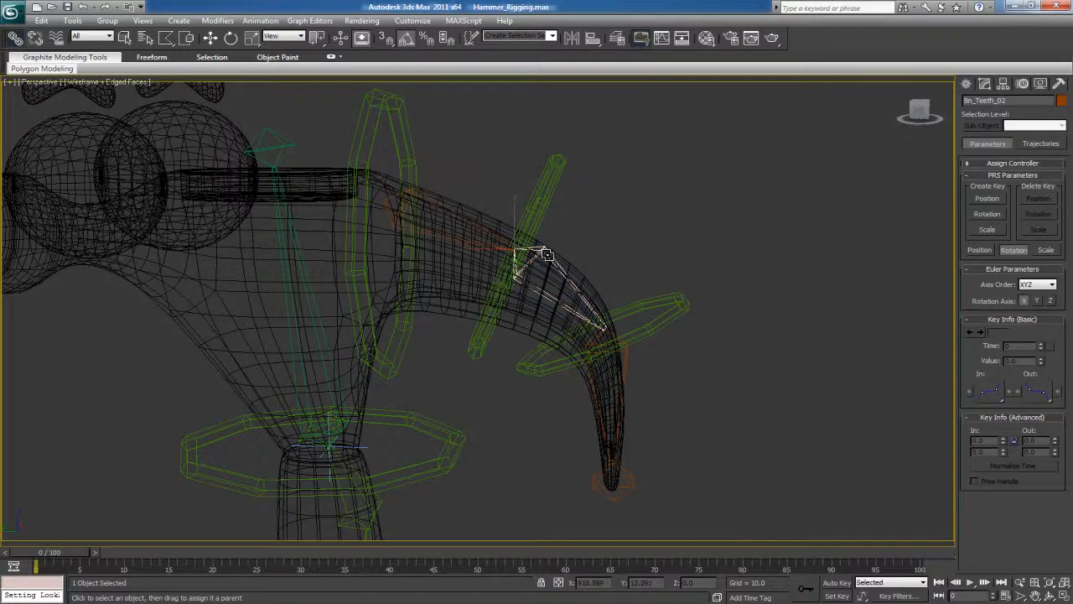
{"action": "left_click", "coordinate": [625, 376]}
{"action": "left_click_drag", "start_coordinate": [624, 379], "coordinate": [680, 301]}
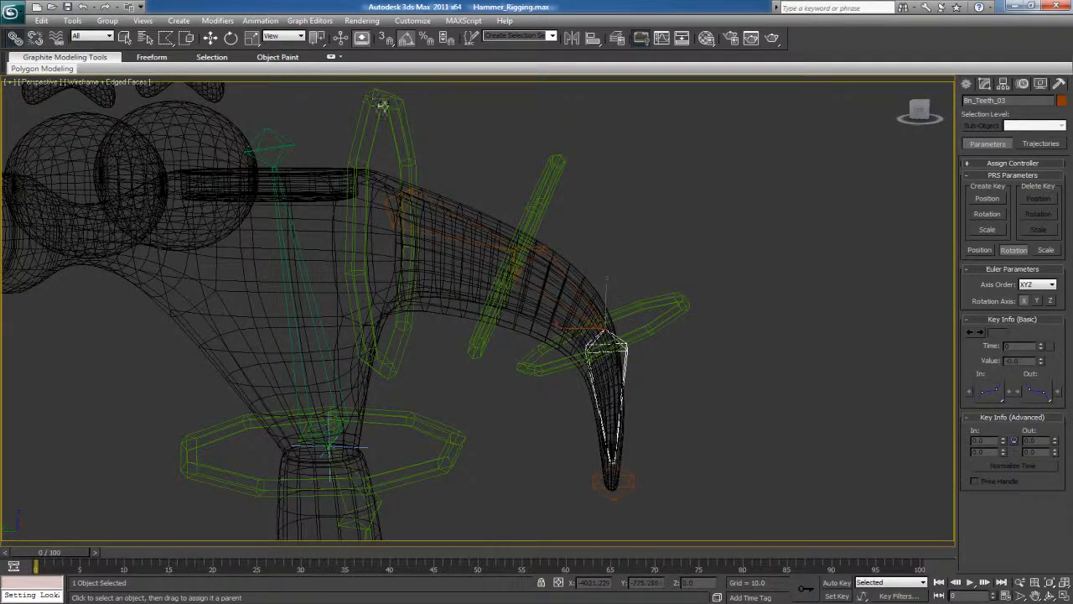
Try rotating the Ctrl_Teeth_01 ring to check how the claw responds, and undo the rotation
{"action": "left_click", "coordinate": [397, 106]}
{"action": "key", "text": "e"}
{"action": "left_click_drag", "start_coordinate": [396, 167], "coordinate": [485, 249]}
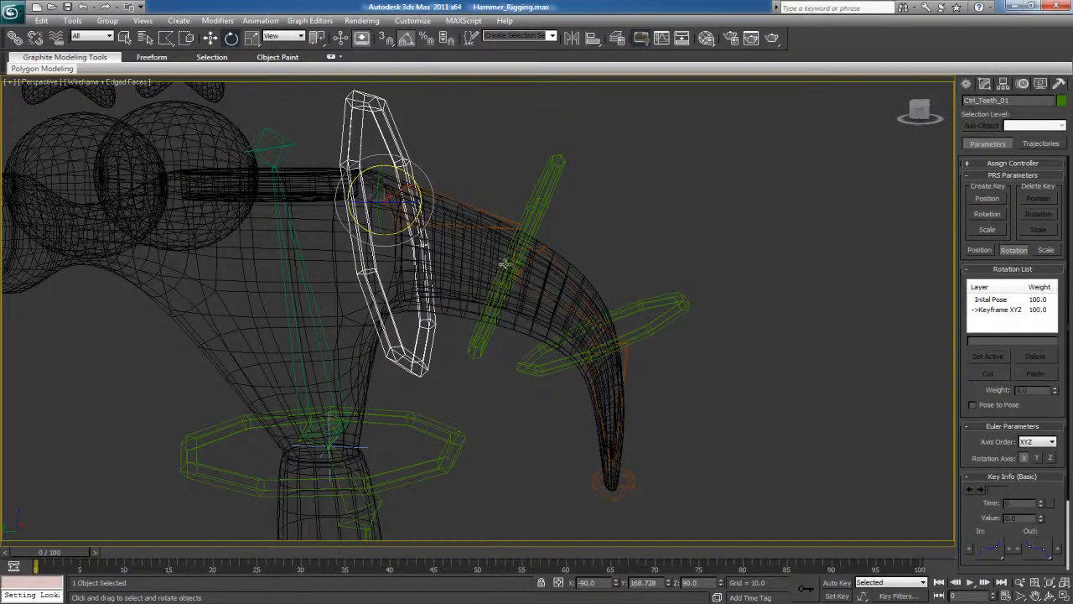
{"action": "key", "text": "ctrl+z"}
Chain the claw controls by linking Ctrl_Teeth_03 to Ctrl_Teeth_02 and Ctrl_Teeth_02 to Ctrl_Teeth_01
{"action": "left_click", "coordinate": [671, 320]}
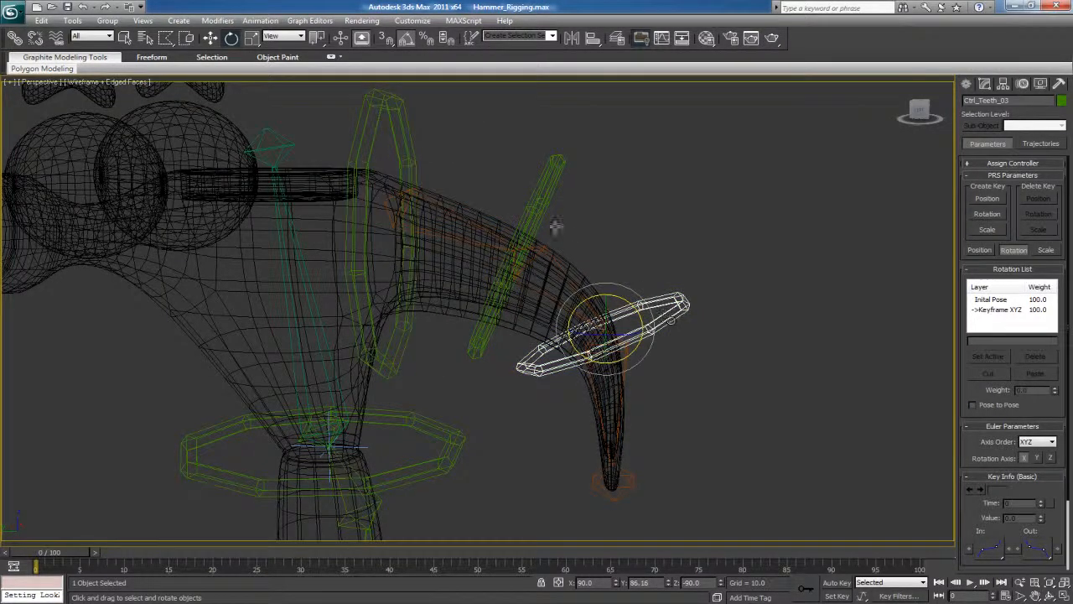
{"action": "left_click", "coordinate": [15, 39]}
{"action": "left_click_drag", "start_coordinate": [681, 307], "coordinate": [544, 184]}
{"action": "left_click", "coordinate": [544, 183]}
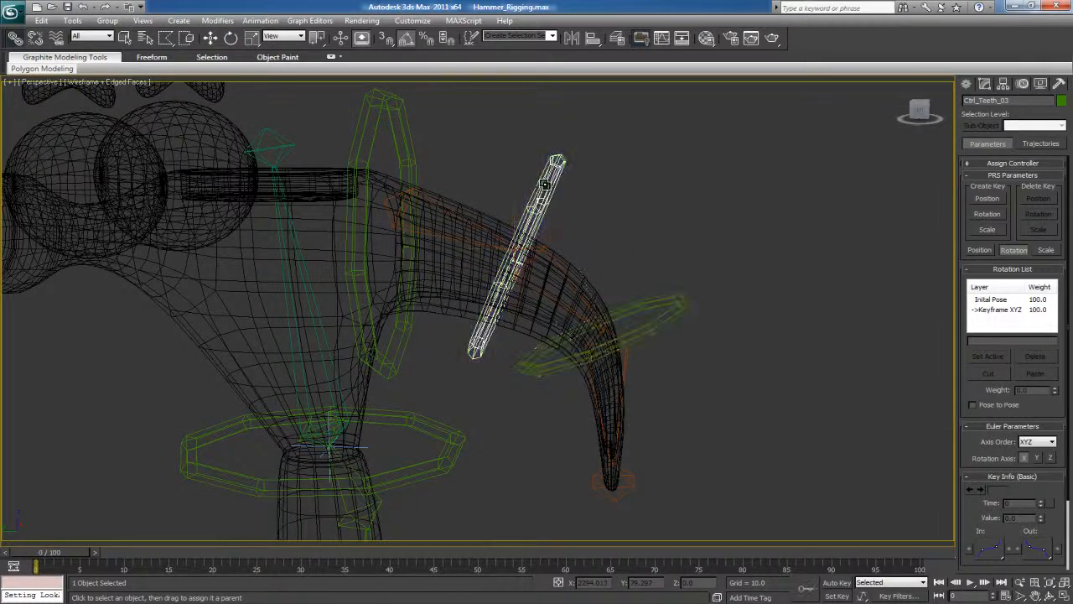
{"action": "left_click_drag", "start_coordinate": [372, 131], "coordinate": [536, 182]}
{"action": "left_click_drag", "start_coordinate": [372, 105], "coordinate": [373, 105]}
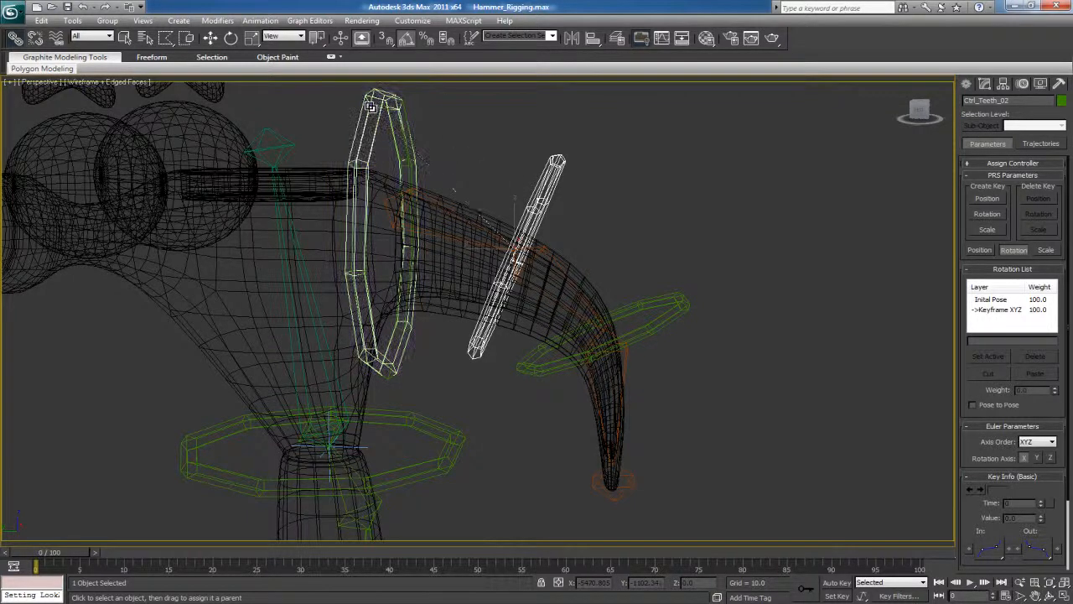
Try rotating the Ctrl_Teeth_01 and Ctrl_Teeth_02 rings to check the claw hierarchy, cancelling both rotations
{"action": "left_click", "coordinate": [374, 104]}
{"action": "key", "text": "e"}
{"action": "left_click_drag", "start_coordinate": [408, 179], "coordinate": [508, 168]}
{"action": "right_click", "coordinate": [508, 168]}
{"action": "left_click", "coordinate": [542, 194]}
{"action": "left_click_drag", "start_coordinate": [550, 231], "coordinate": [399, 152]}
{"action": "right_click", "coordinate": [400, 152]}
{"action": "left_click", "coordinate": [368, 140]}
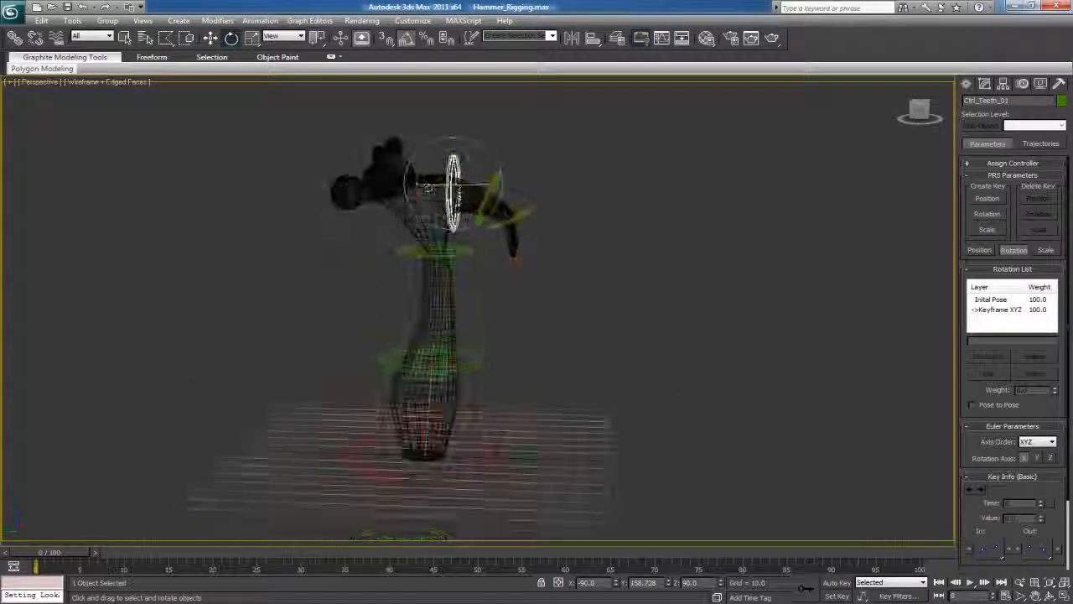
Link the Ctrl_Teeth_01 ring to the Ctrl_Head_01 ring at the hammer's neck
{"action": "middle_click_drag", "start_coordinate": [562, 400], "coordinate": [503, 352], "text": "alt"}
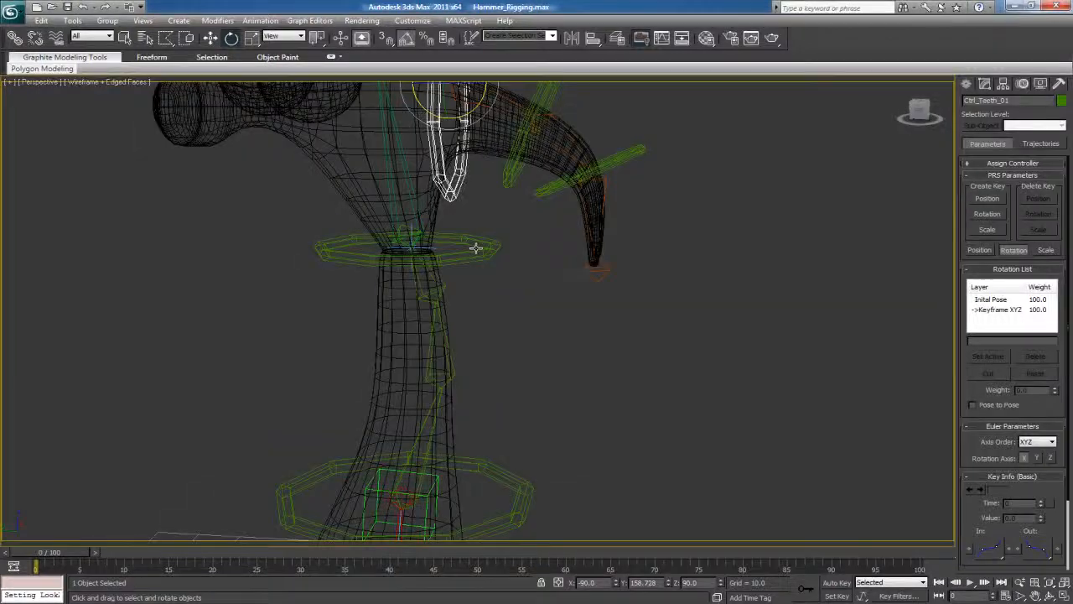
{"action": "middle_click_drag", "start_coordinate": [490, 249], "coordinate": [493, 324]}
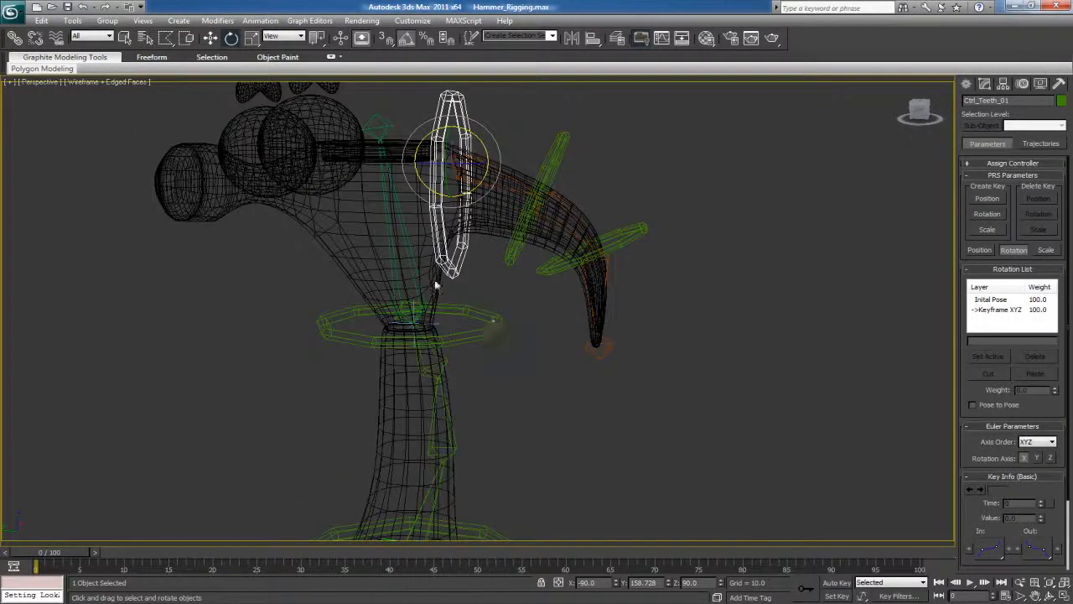
{"action": "left_click", "coordinate": [15, 39]}
{"action": "left_click_drag", "start_coordinate": [465, 269], "coordinate": [438, 339]}
Try rotating and moving the Ctrl_Head_01 ring to check that the claw controls follow, and undo both changes
{"action": "left_click", "coordinate": [476, 314]}
{"action": "key", "text": "e"}
{"action": "key", "text": "ctrl+z"}
{"action": "scroll", "coordinate": [425, 286], "scroll_direction": "down", "scroll_amount": 4}
{"action": "scroll", "coordinate": [395, 287], "scroll_direction": "down", "scroll_amount": 3}
{"action": "key", "text": "w"}
{"action": "key", "text": "ctrl+z"}
Try moving the Ctrl_Root_01 ring around the middle of the hammer to test the body, and undo the move
{"action": "middle_click_drag", "start_coordinate": [501, 407], "coordinate": [518, 369]}
{"action": "middle_click_drag", "start_coordinate": [517, 369], "coordinate": [513, 360], "text": "alt"}
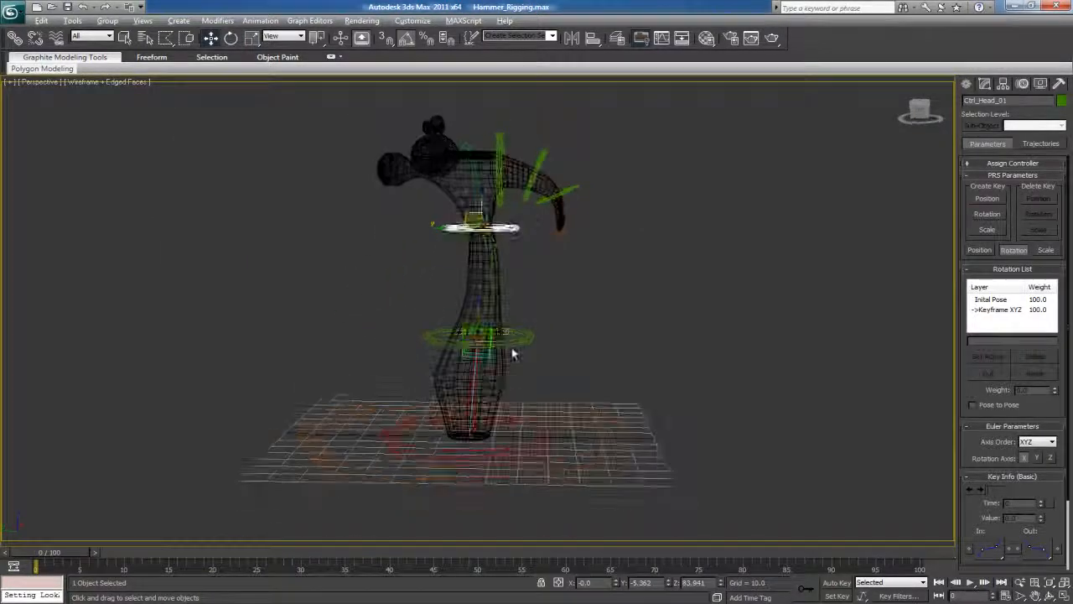
{"action": "left_click", "coordinate": [521, 338]}
{"action": "left_click_drag", "start_coordinate": [467, 325], "coordinate": [478, 362]}
{"action": "key", "text": "ctrl+z"}
Try raising the Ctrl_Head_01 ring well above the hammer to test the head's stretch, and undo the move
{"action": "left_click", "coordinate": [455, 228]}
{"action": "middle_click_drag", "start_coordinate": [468, 207], "coordinate": [472, 233]}
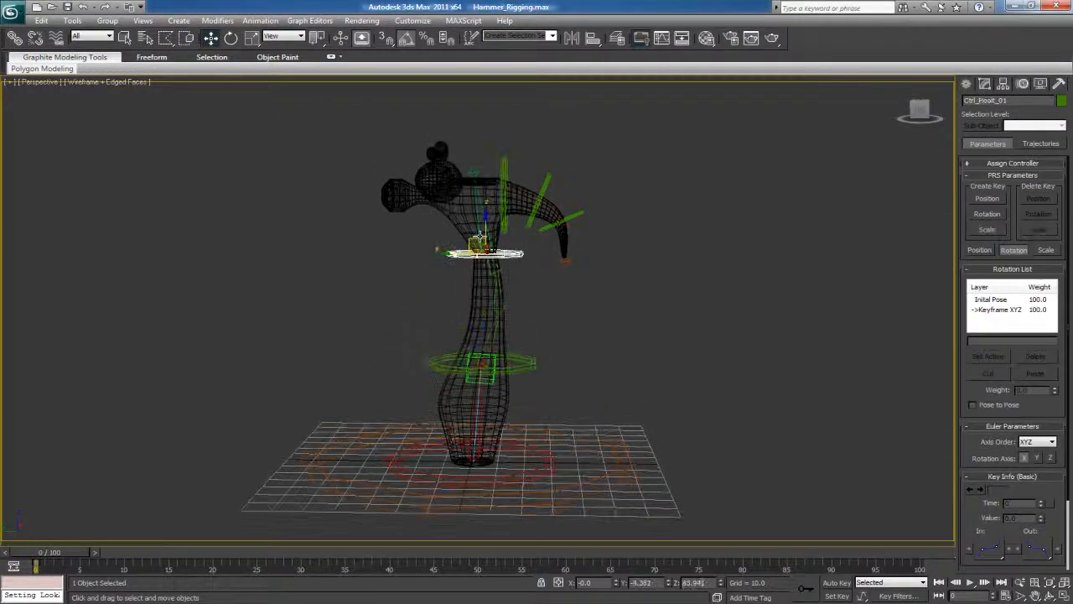
{"action": "left_click_drag", "start_coordinate": [487, 219], "coordinate": [477, 69]}
{"action": "middle_click_drag", "start_coordinate": [519, 259], "coordinate": [522, 314]}
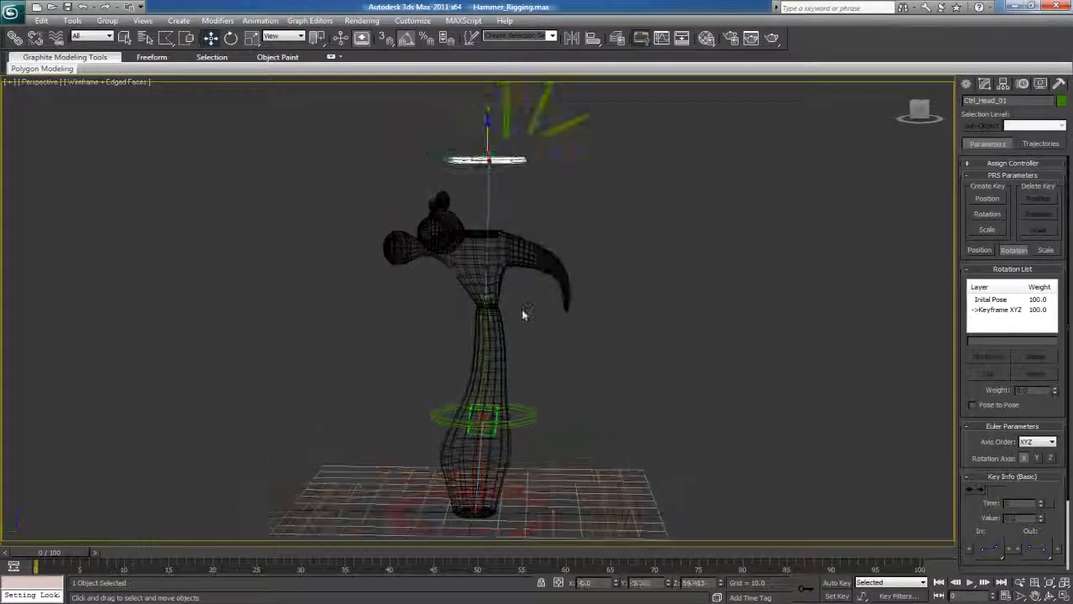
{"action": "key", "text": "ctrl+z"}
Try moving the squash base ring upward at the hammer's foot to test the squash, and undo the move
{"action": "middle_click_drag", "start_coordinate": [501, 363], "coordinate": [511, 195]}
{"action": "middle_click_drag", "start_coordinate": [510, 194], "coordinate": [517, 152], "text": "alt"}
{"action": "left_click", "coordinate": [500, 364]}
{"action": "left_click_drag", "start_coordinate": [480, 318], "coordinate": [484, 285]}
{"action": "key", "text": "ctrl+z"}
Try rotating the large master ring to test the whole rig, undo the rotation, and clear the selection
{"action": "left_click", "coordinate": [615, 358]}
{"action": "key", "text": "e"}
{"action": "mouse_move", "coordinate": [461, 322]}
{"action": "left_mouse_down"}
{"action": "mouse_move", "coordinate": [488, 295]}
{"action": "mouse_move", "coordinate": [463, 321]}
{"action": "mouse_move", "coordinate": [475, 332]}
{"action": "left_mouse_up"}
{"action": "key", "text": "ctrl+z"}
{"action": "left_click", "coordinate": [606, 274]}
{"action": "middle_click_drag", "start_coordinate": [605, 278], "coordinate": [589, 372], "text": "alt"}
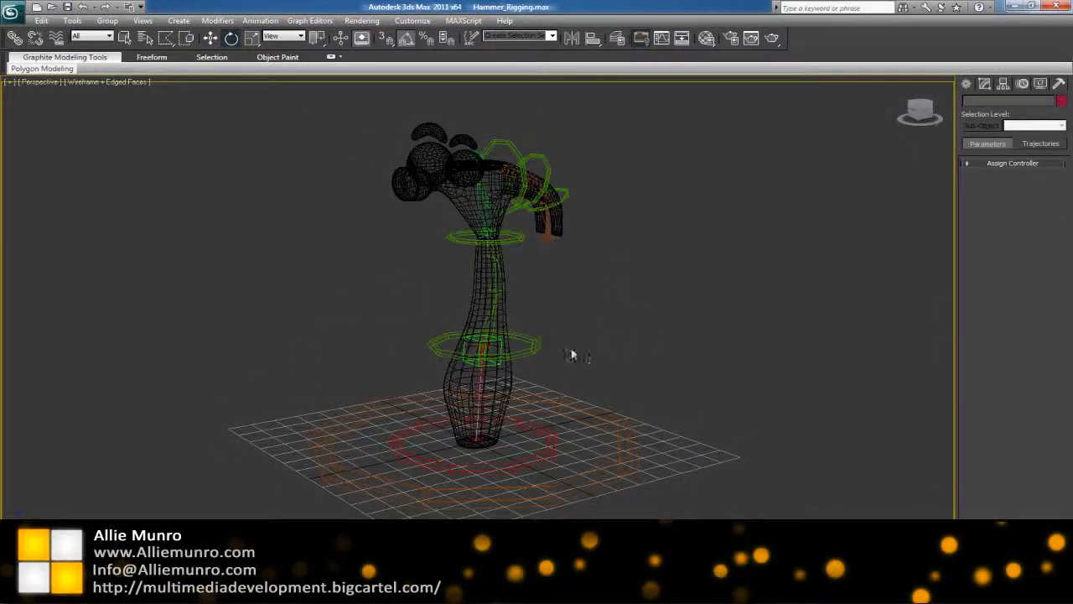